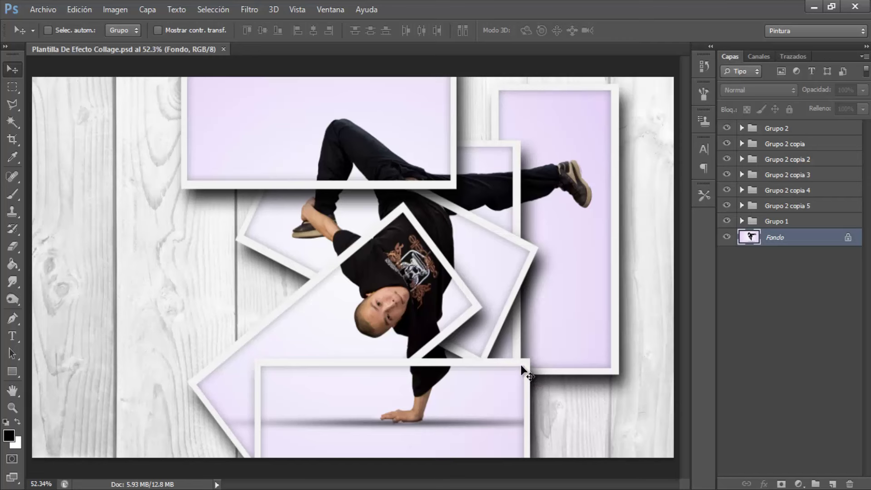
# Open Imagen.jpg, the breakdancer photo, as its own document next to the collage template
pyautogui.click(41, 10)
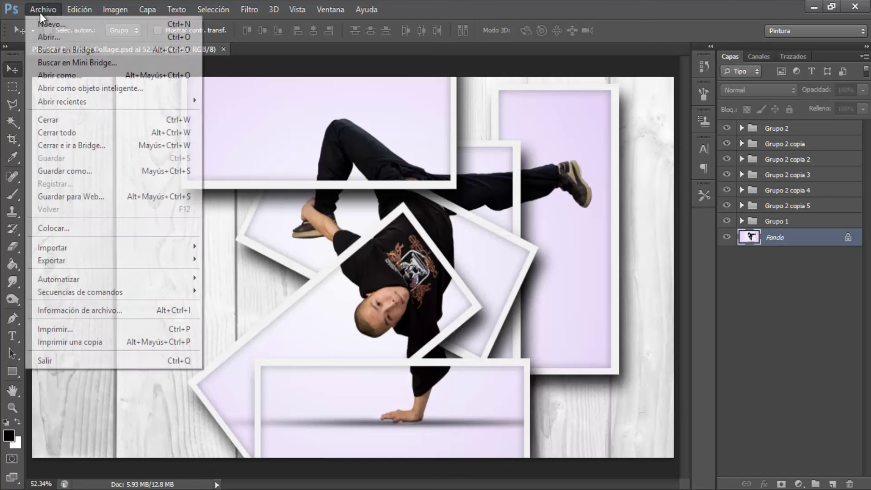
pyautogui.click(45, 34)
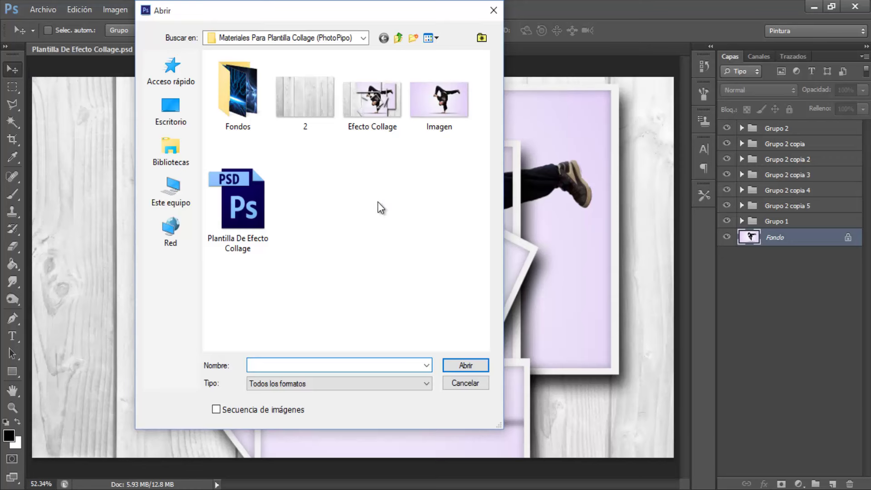
pyautogui.doubleClick(439, 100)
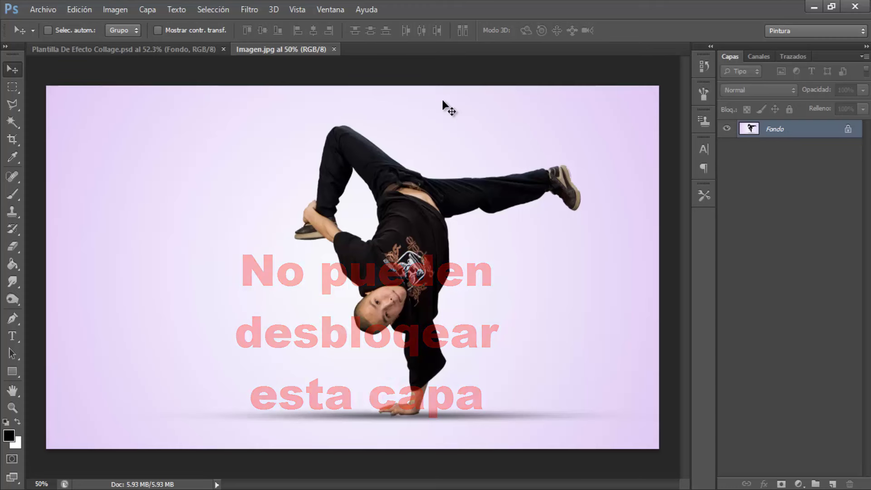
# Place the '2' wood-plank image and stretch it edge to edge across the canvas
pyautogui.click(51, 15)
pyautogui.click(69, 230)
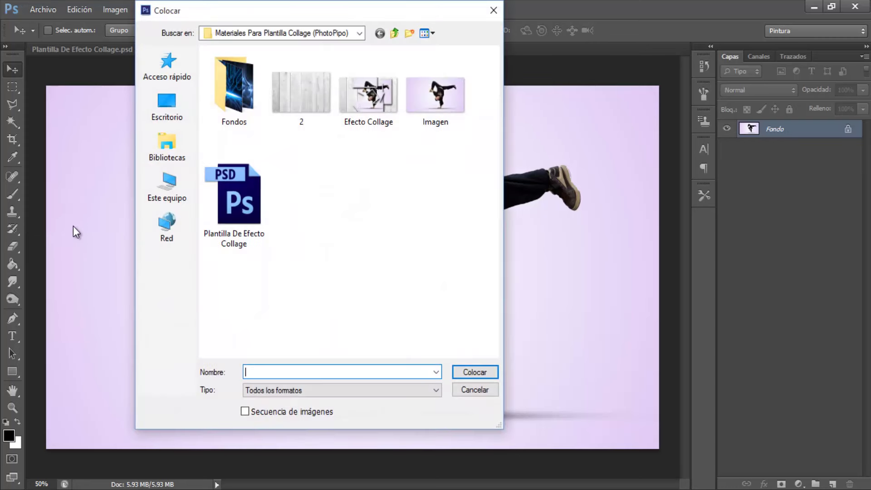
pyautogui.doubleClick(295, 100)
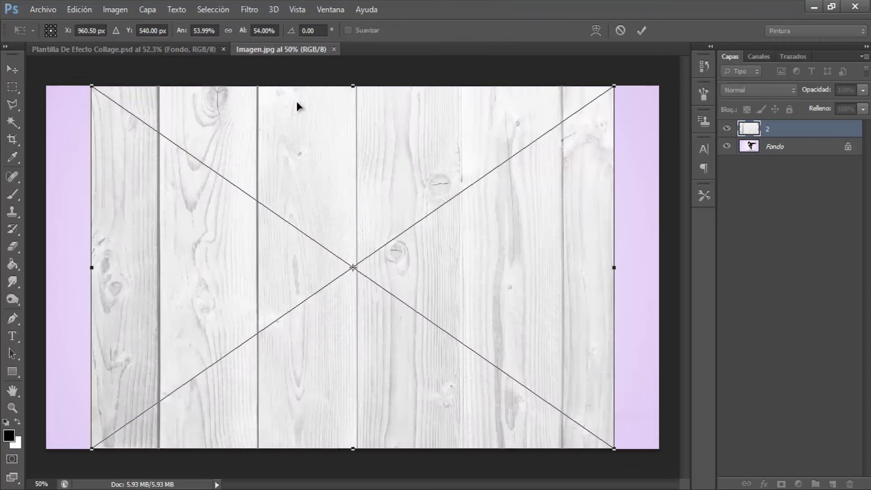
pyautogui.moveTo(616, 270); pyautogui.dragTo(658, 270)
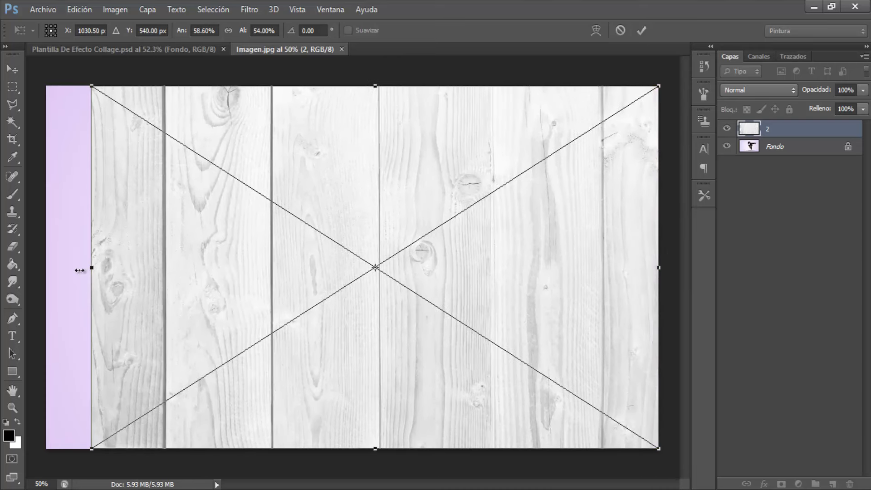
pyautogui.moveTo(80, 271); pyautogui.dragTo(46, 272)
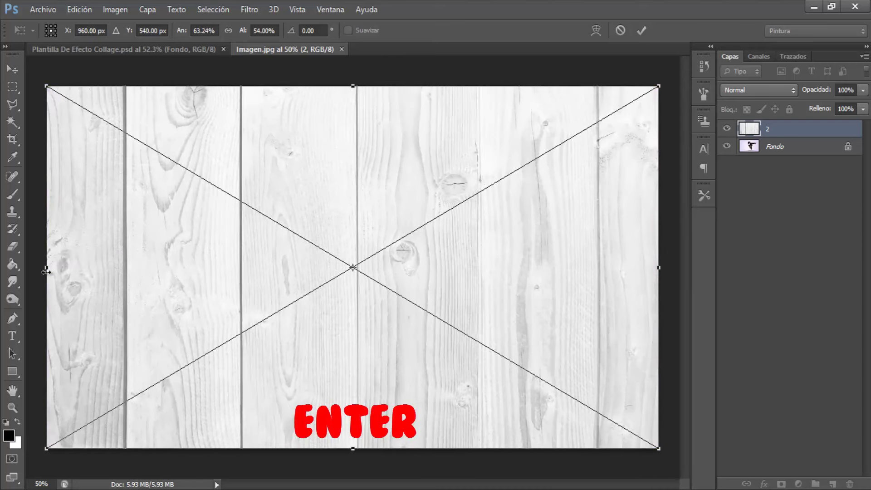
pyautogui.press('Return')
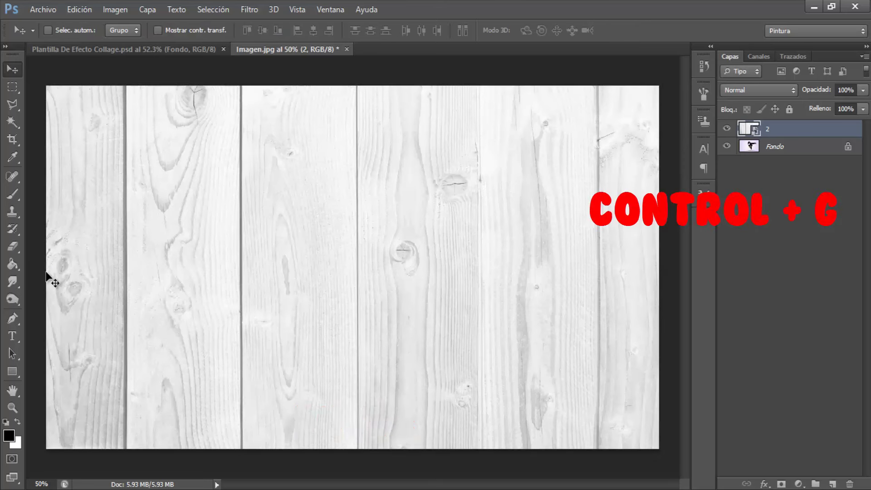
# Group the wood layer as 'Fondo de madera', collapse the group and hide it
pyautogui.hotkey('ctrl', 'g')
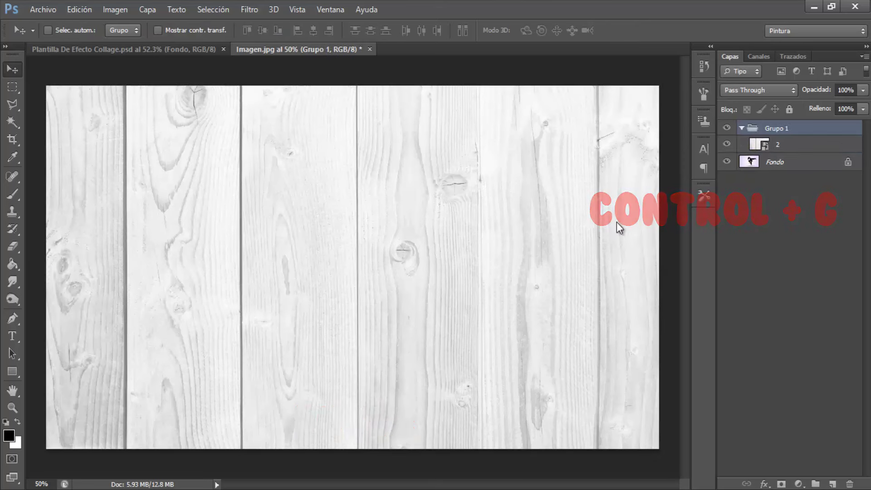
pyautogui.doubleClick(778, 127)
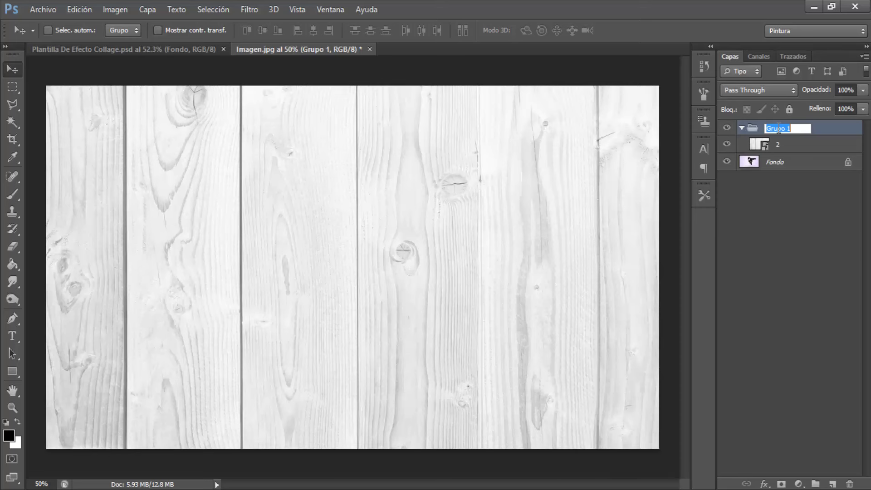
pyautogui.write('Fondo de mad')
pyautogui.write('era')
pyautogui.press('Return')
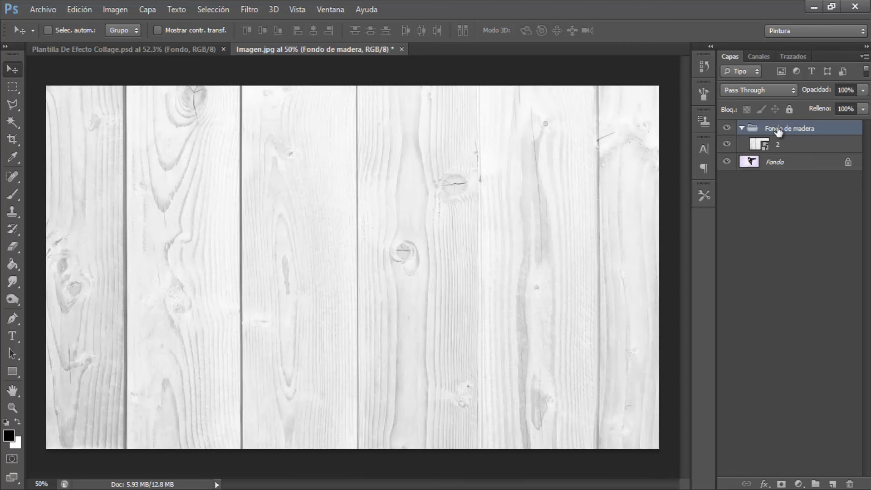
pyautogui.click(741, 128)
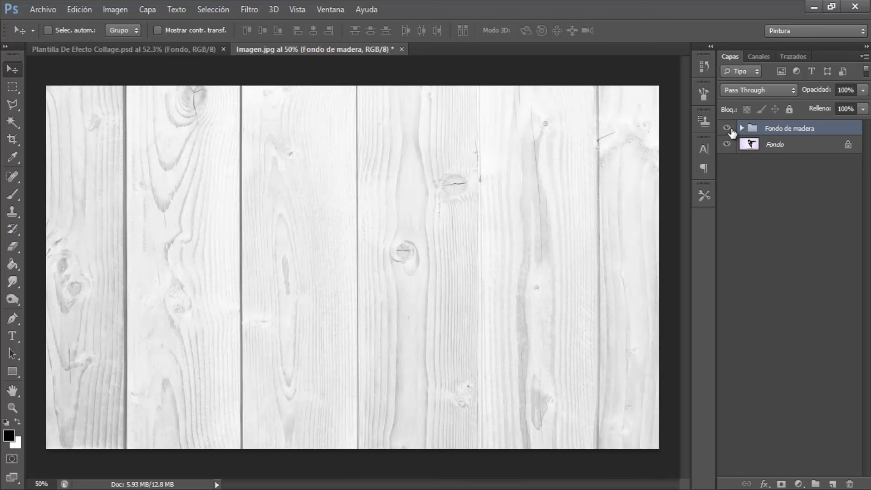
pyautogui.click(728, 127)
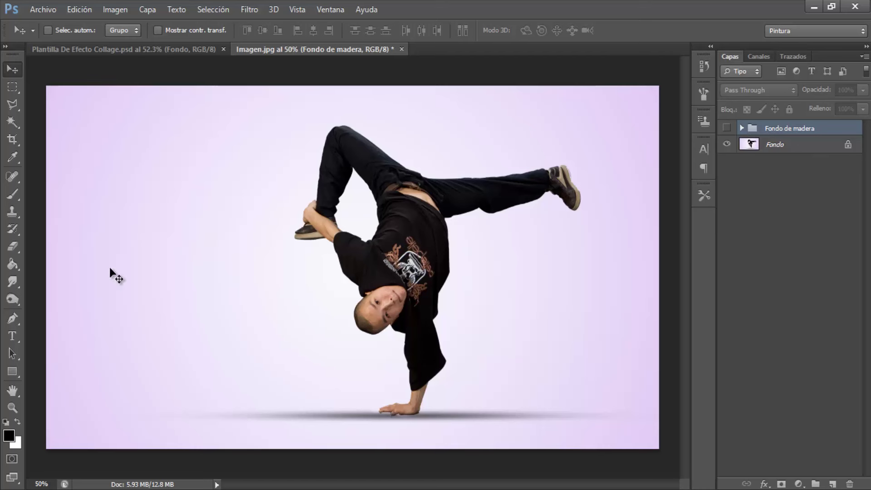
# Draw a white 392 × 734 px rectangle on the photo's left and duplicate it
pyautogui.click(7, 370)
pyautogui.click(55, 368)
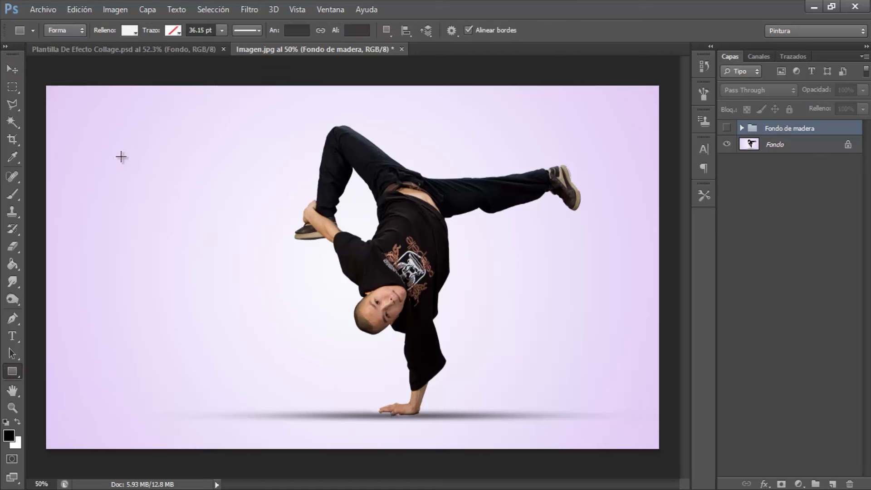
pyautogui.moveTo(98, 175); pyautogui.dragTo(225, 415)
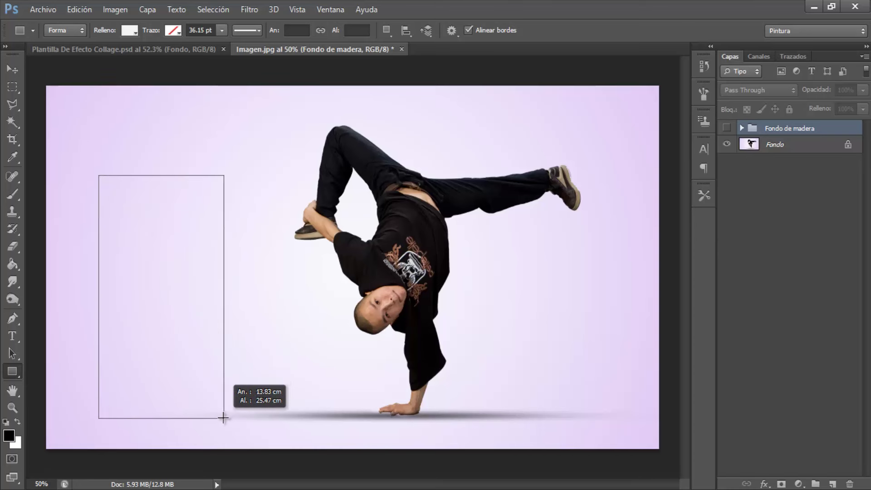
pyautogui.moveTo(225, 414); pyautogui.dragTo(223, 422)
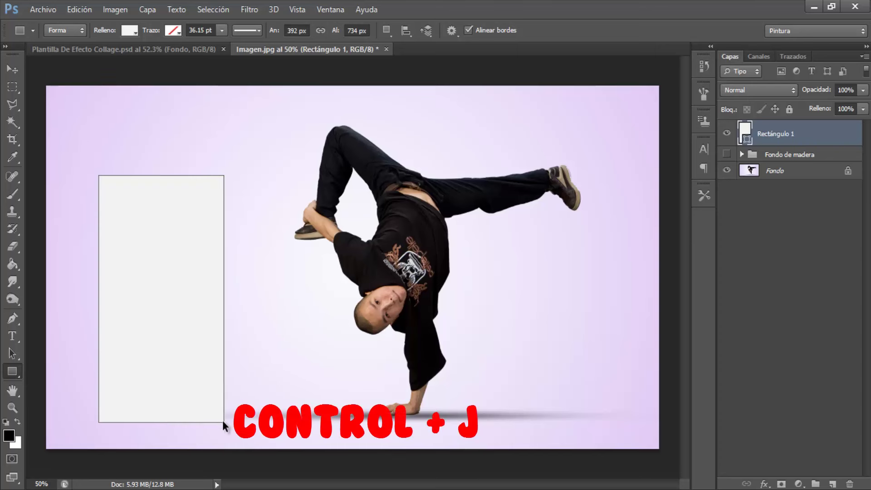
pyautogui.hotkey('ctrl', 'j')
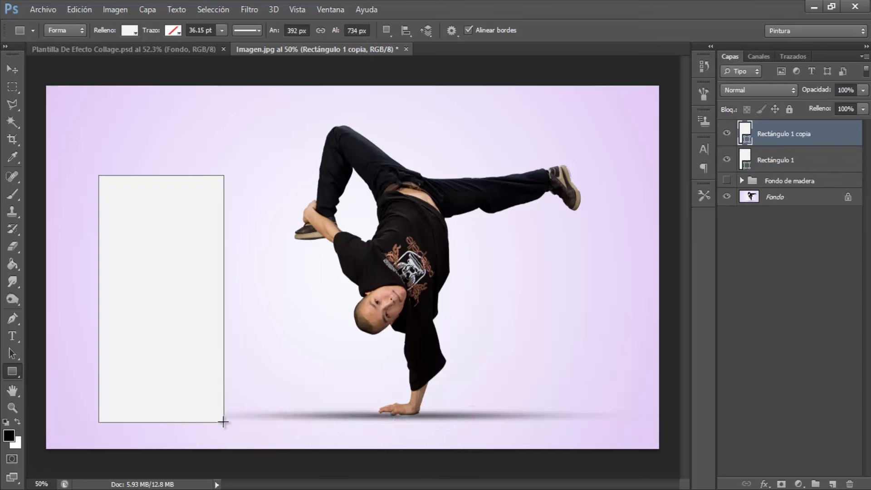
# Add an inner shadow to Rectángulo 1 copia: distance 0, size 43 px, opacity 59%
pyautogui.doubleClick(826, 137)
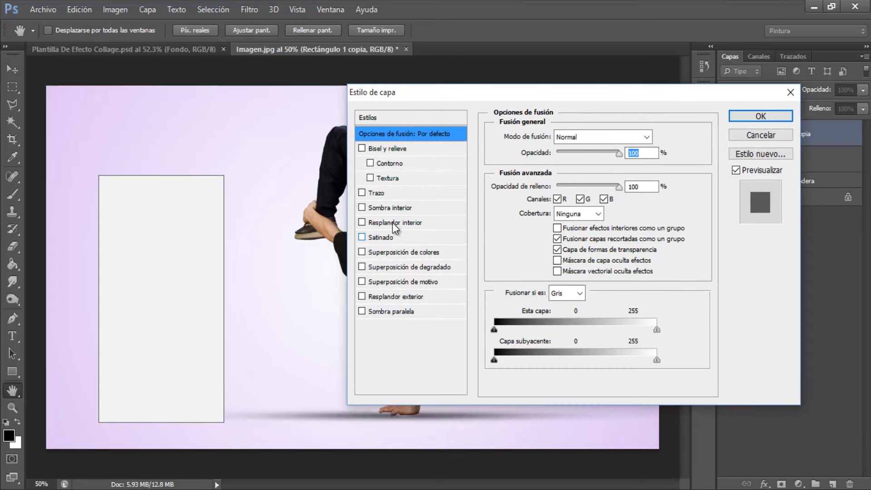
pyautogui.click(387, 211)
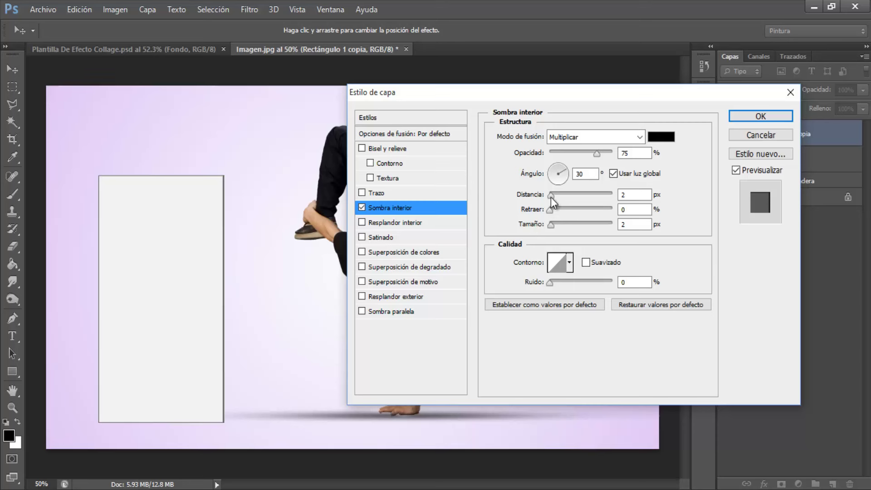
pyautogui.moveTo(551, 197); pyautogui.dragTo(548, 197)
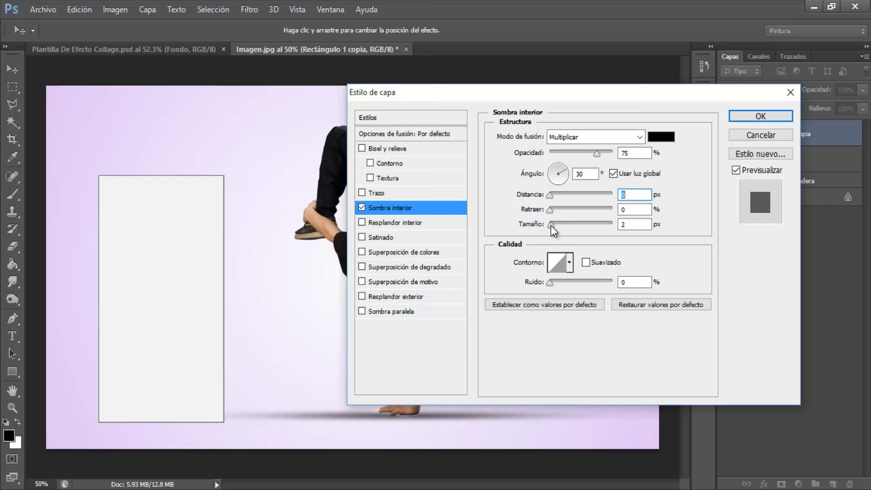
pyautogui.moveTo(552, 224)
pyautogui.mouseDown()
pyautogui.moveTo(571, 228)
pyautogui.moveTo(561, 231)
pyautogui.mouseUp()
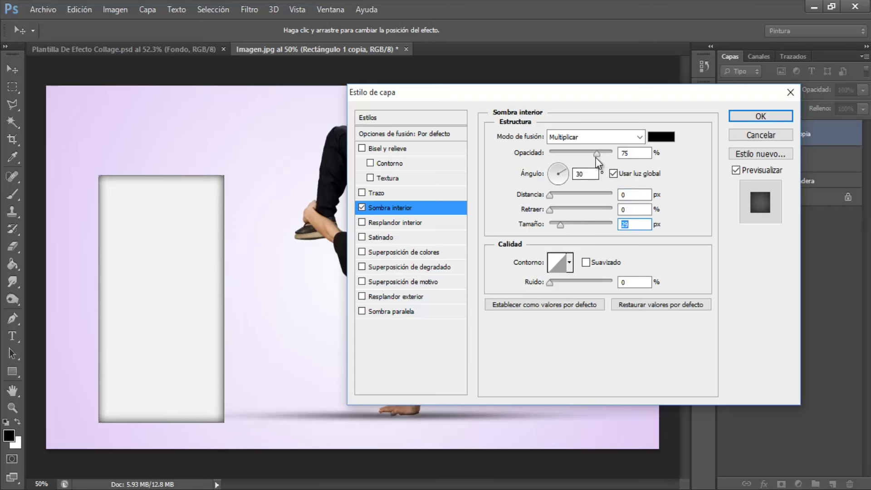
pyautogui.moveTo(591, 157); pyautogui.dragTo(576, 163)
# Apply the inner shadow, then give Rectángulo 1 a 75%, 120°, ~25 px distance, 29 px drop shadow
pyautogui.click(738, 117)
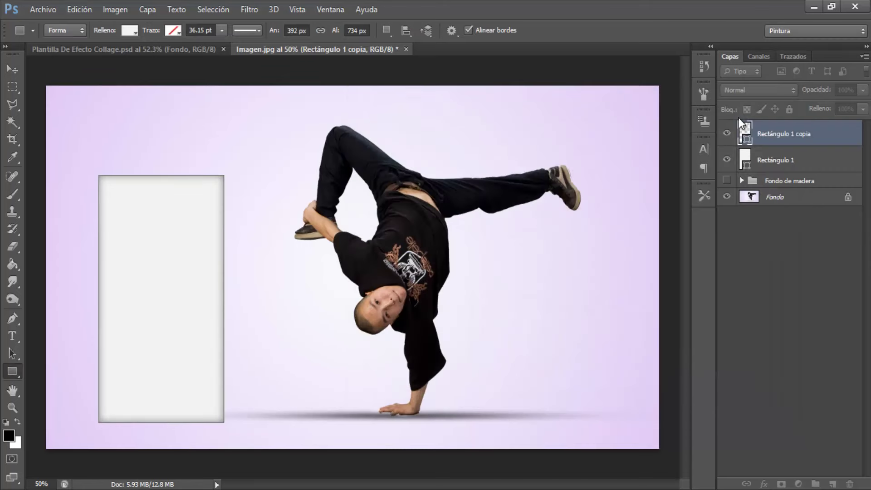
pyautogui.click(857, 136)
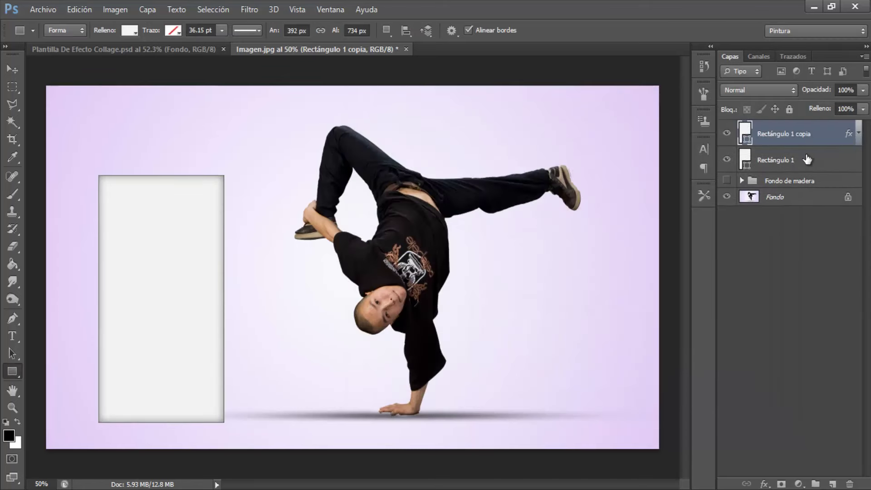
pyautogui.doubleClick(822, 166)
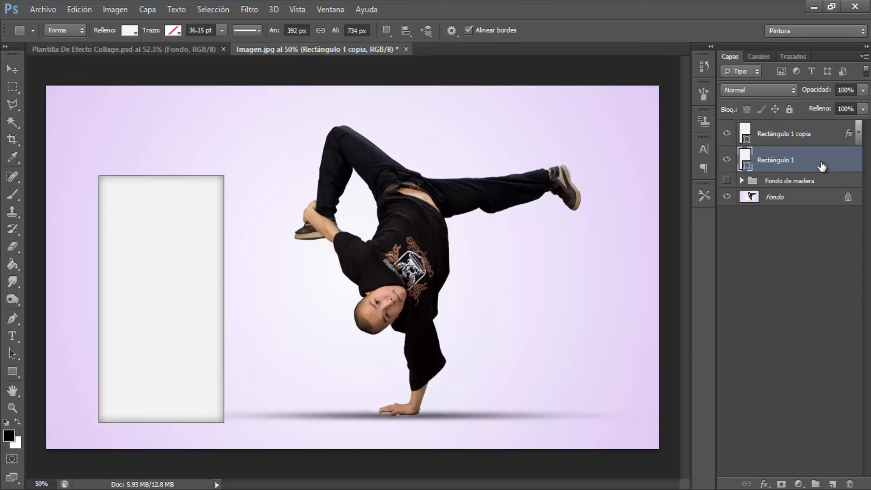
pyautogui.moveTo(568, 98); pyautogui.dragTo(576, 80)
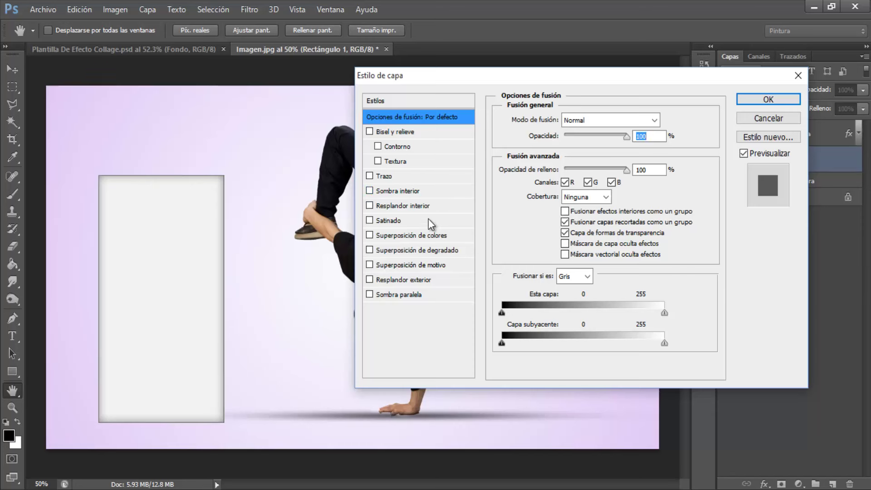
pyautogui.click(390, 296)
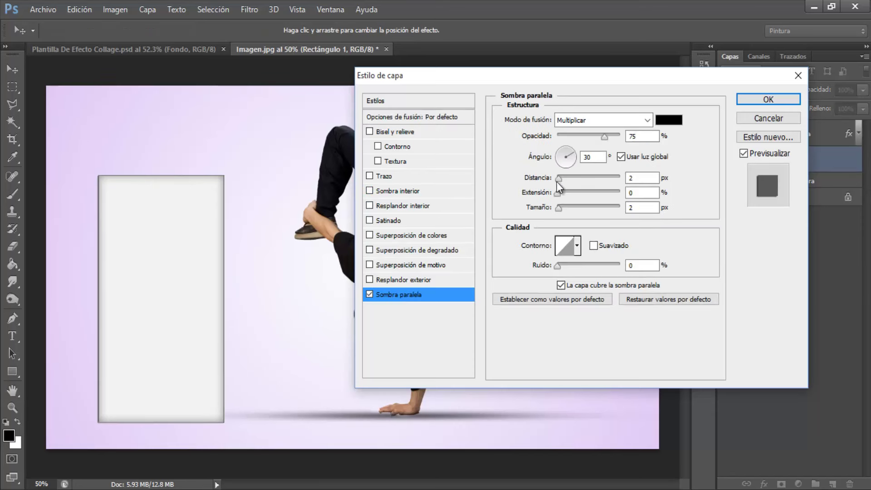
pyautogui.moveTo(536, 182); pyautogui.dragTo(539, 181)
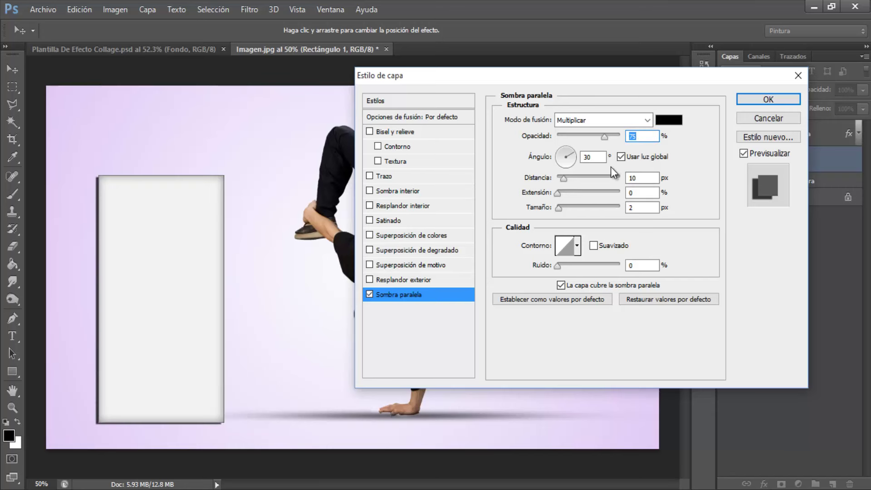
pyautogui.click(621, 157)
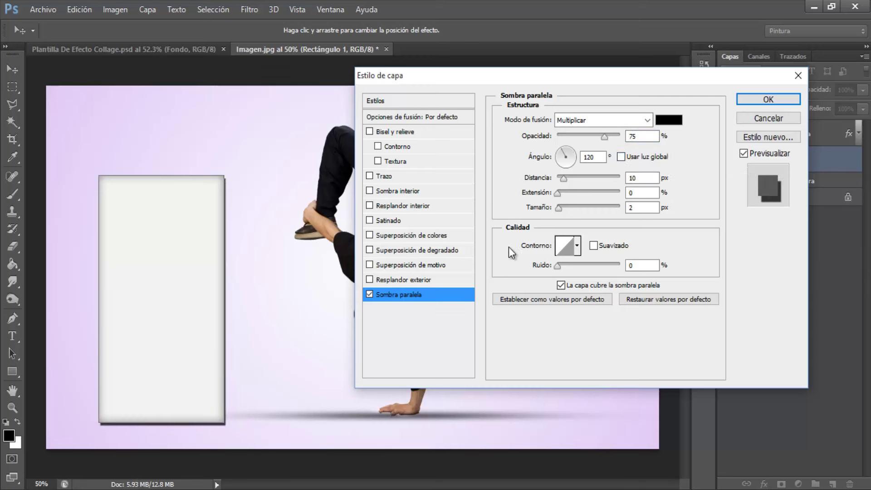
pyautogui.moveTo(535, 210); pyautogui.dragTo(548, 210)
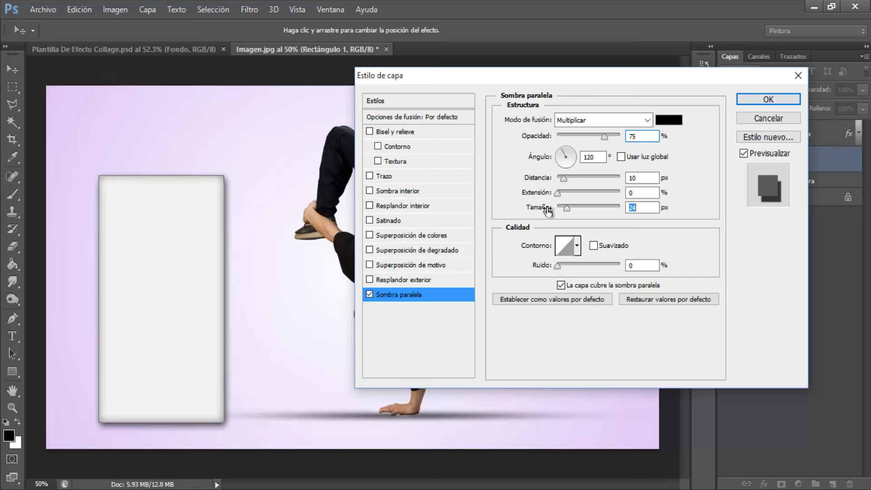
pyautogui.moveTo(548, 210); pyautogui.dragTo(546, 183)
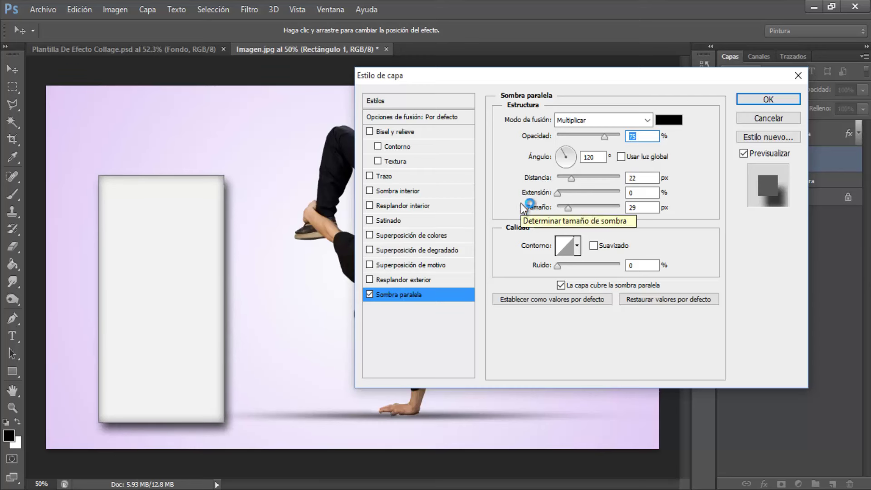
pyautogui.moveTo(533, 183); pyautogui.dragTo(531, 187)
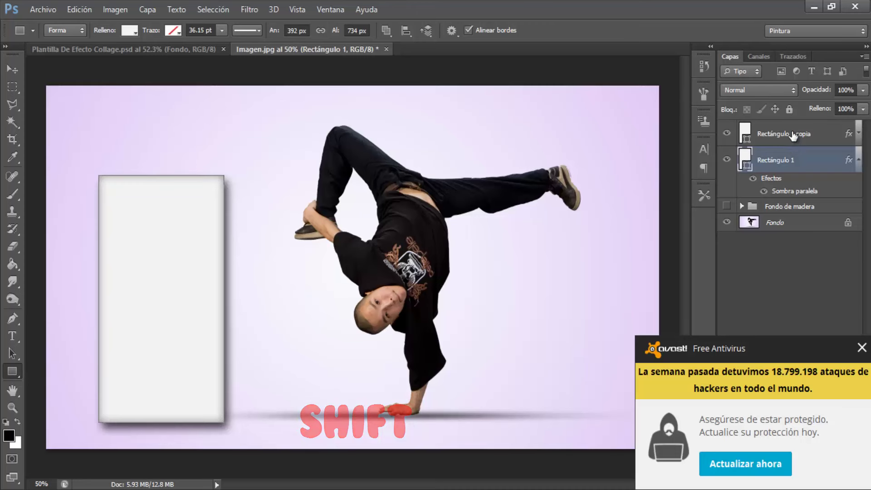
# Group both Rectángulo layers into Grupo 1, expand it and select Rectángulo 1 copia
pyautogui.keyDown('shift'); pyautogui.click(793, 134); pyautogui.keyUp('shift')
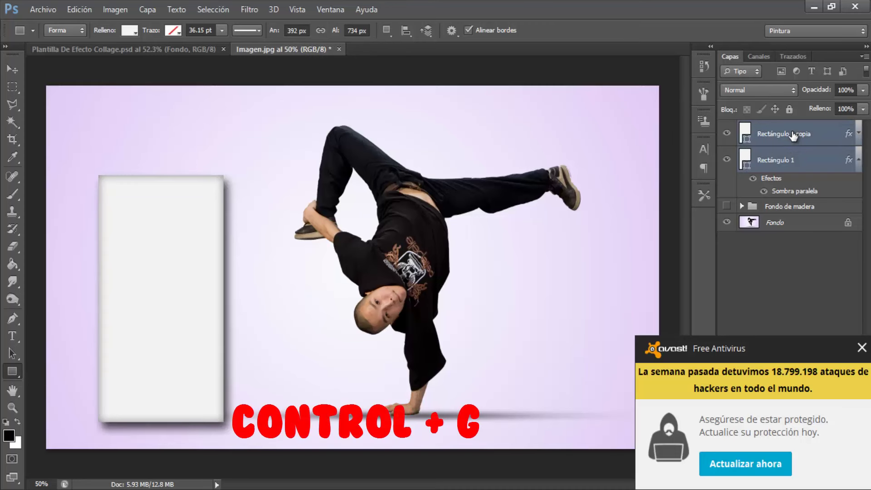
pyautogui.hotkey('ctrl', 'g')
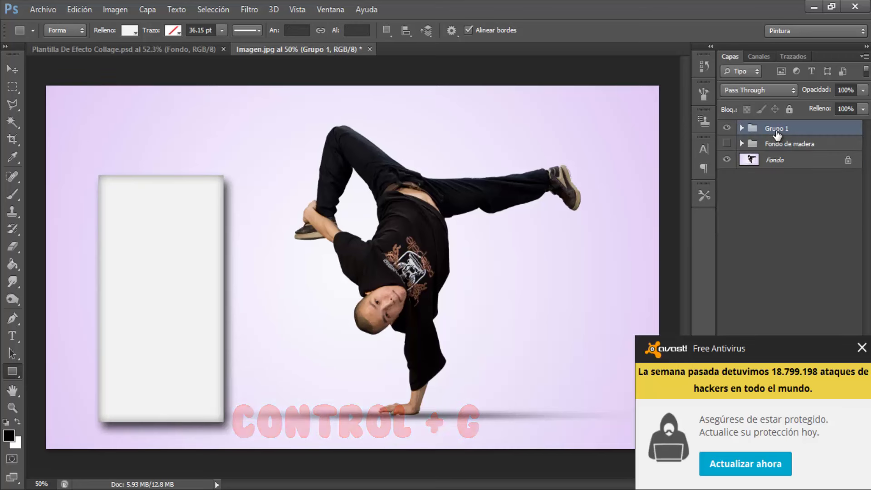
pyautogui.click(742, 128)
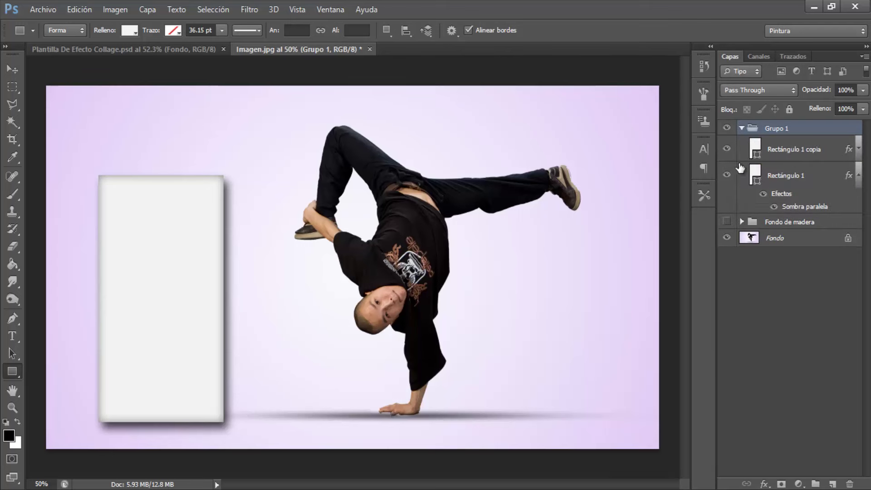
pyautogui.click(829, 156)
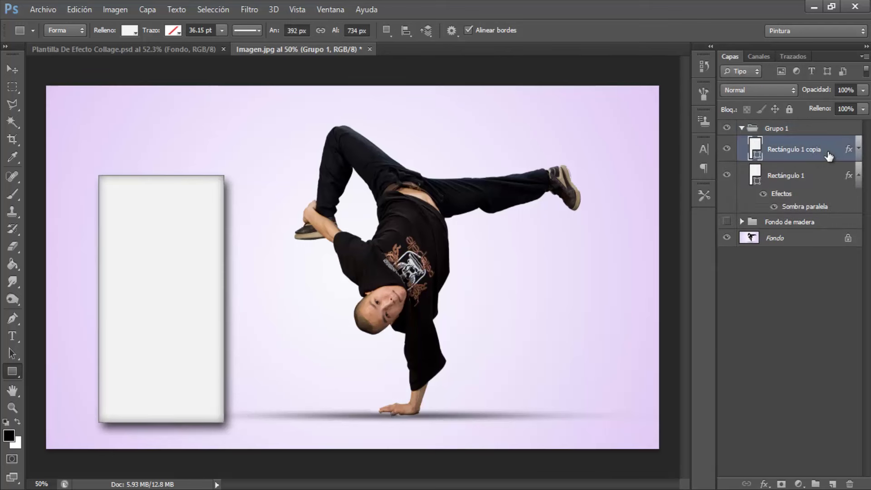
# Set Rectángulo 1 copia to 0% fill opacity with a Profunda knockout
pyautogui.doubleClick(829, 155)
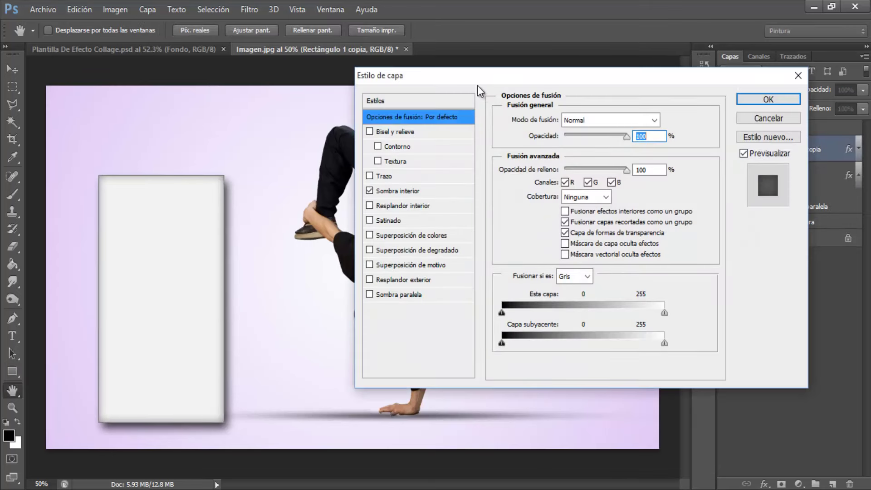
pyautogui.moveTo(478, 85); pyautogui.dragTo(491, 78)
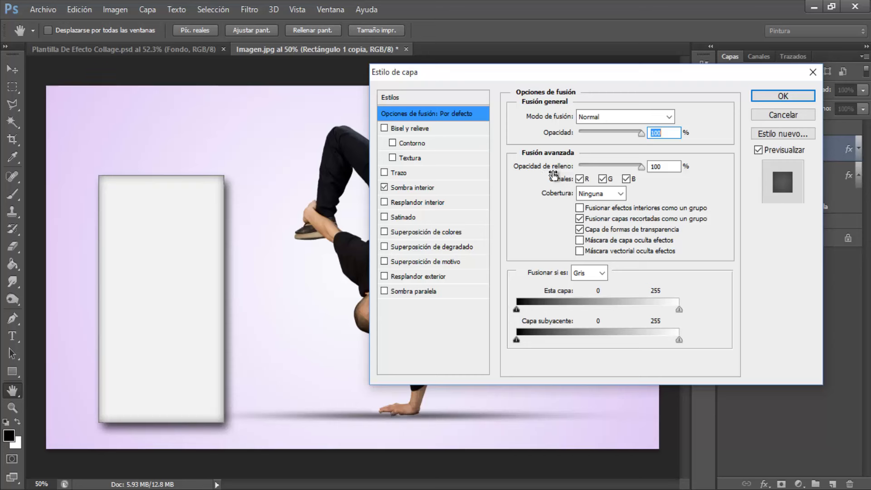
pyautogui.moveTo(642, 167); pyautogui.dragTo(536, 185)
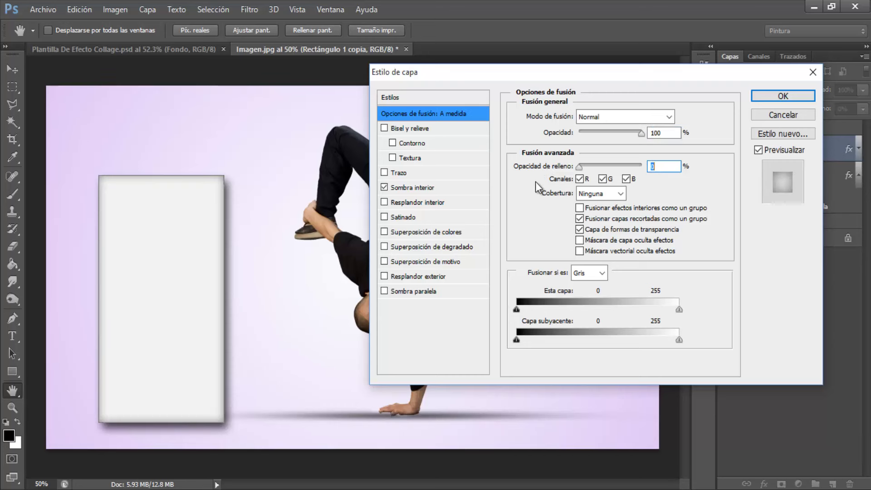
pyautogui.click(621, 196)
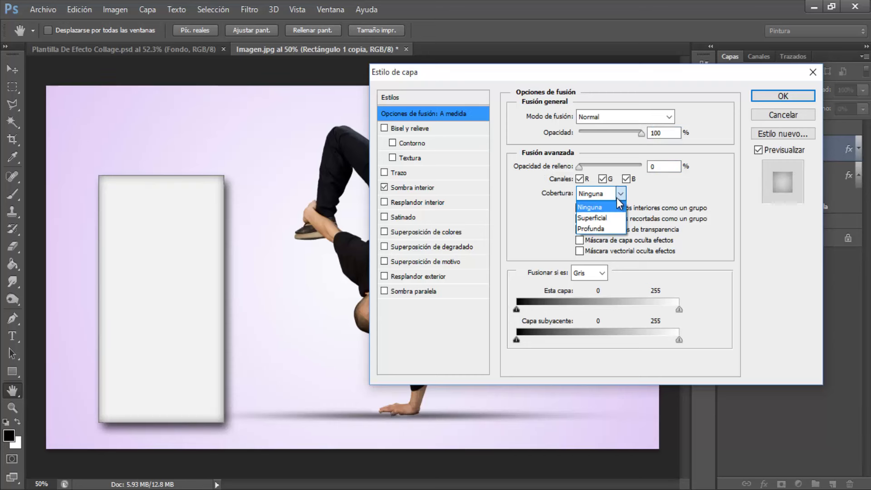
pyautogui.click(590, 222)
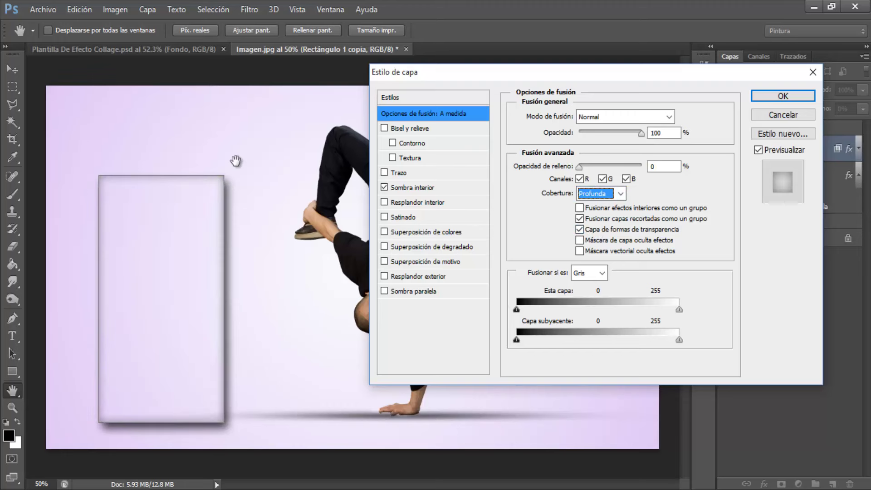
pyautogui.click(755, 97)
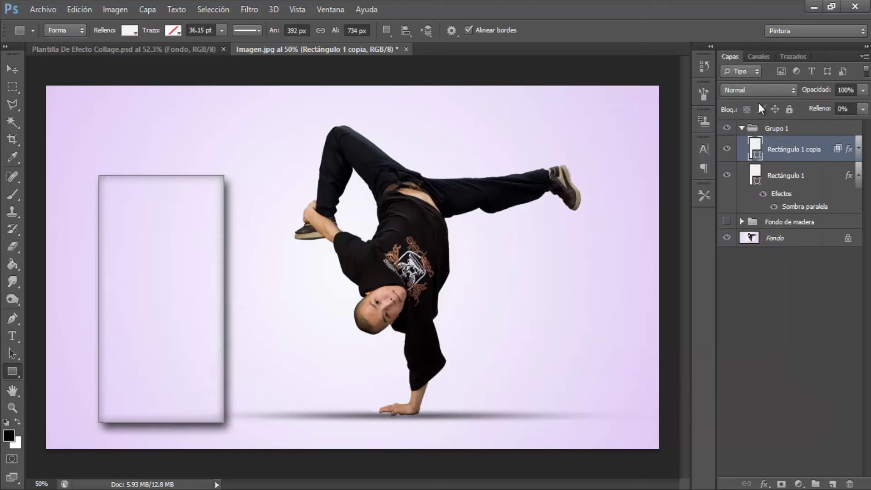
pyautogui.click(805, 165)
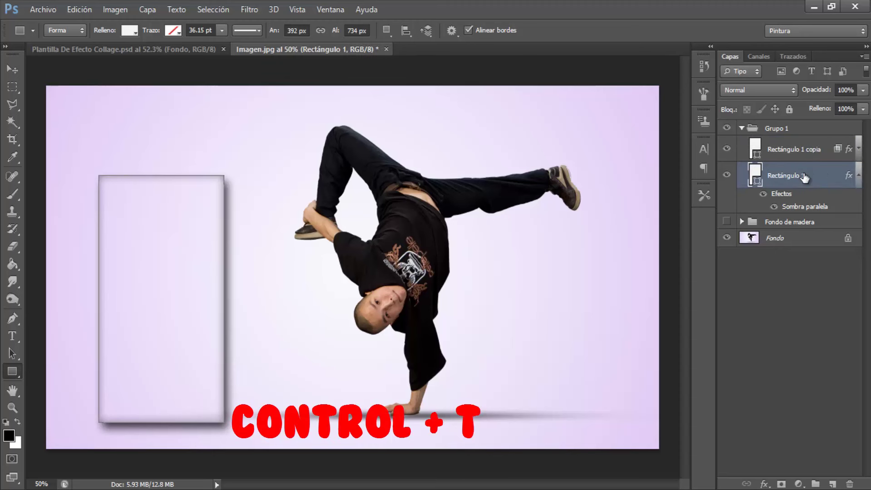
# Enlarge Rectángulo 1 up and to the right into a white border, then nudge the frame left and down
pyautogui.hotkey('ctrl', 't')
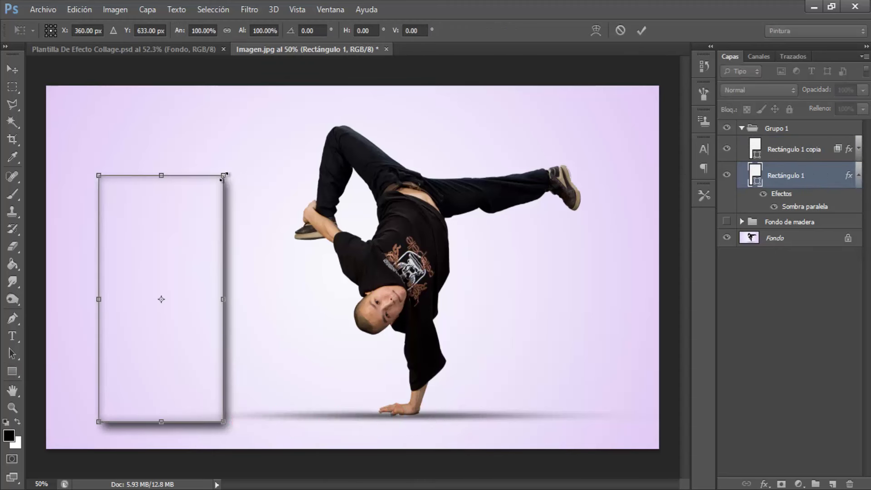
pyautogui.moveTo(224, 176); pyautogui.dragTo(242, 161)
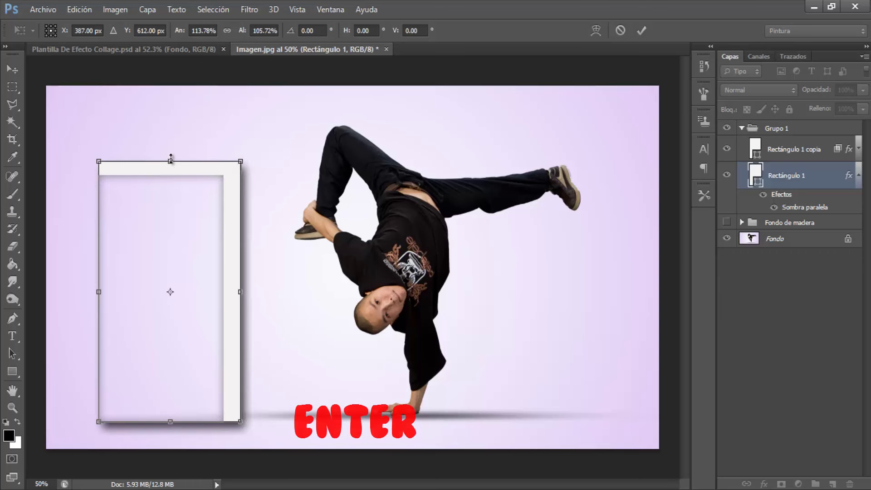
pyautogui.moveTo(170, 162); pyautogui.dragTo(170, 159)
pyautogui.press('Return')
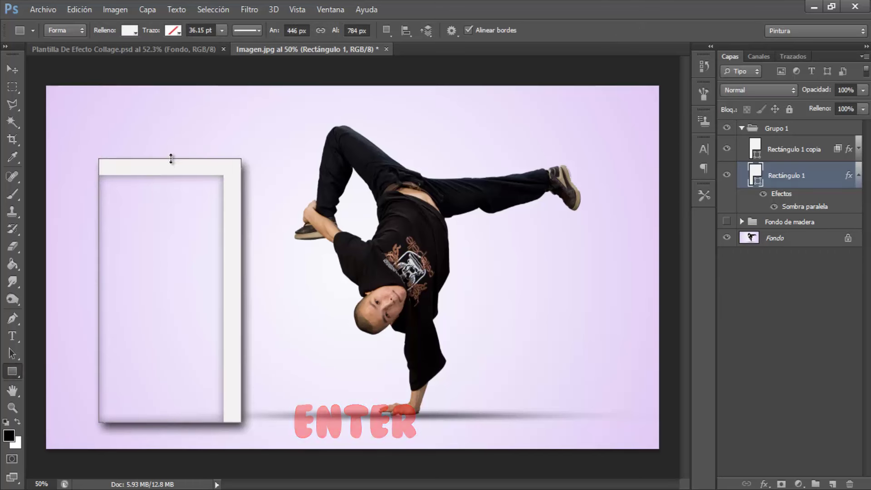
pyautogui.click(7, 71)
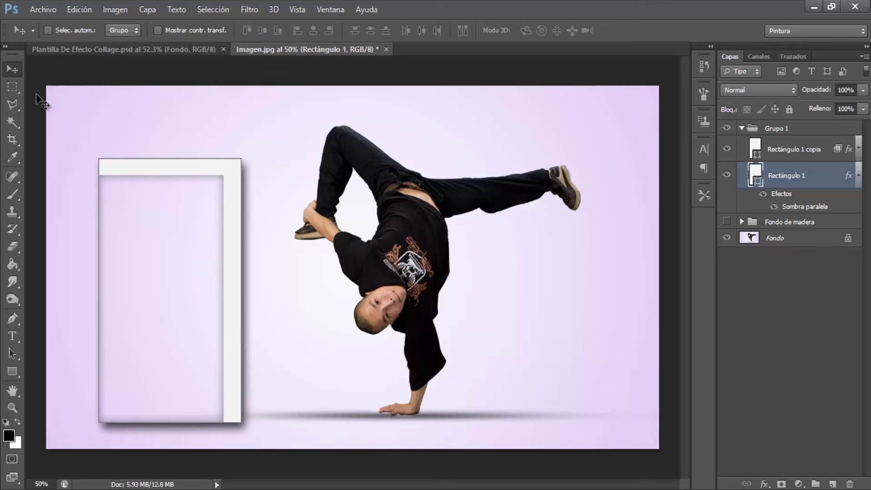
pyautogui.moveTo(185, 169); pyautogui.dragTo(179, 175)
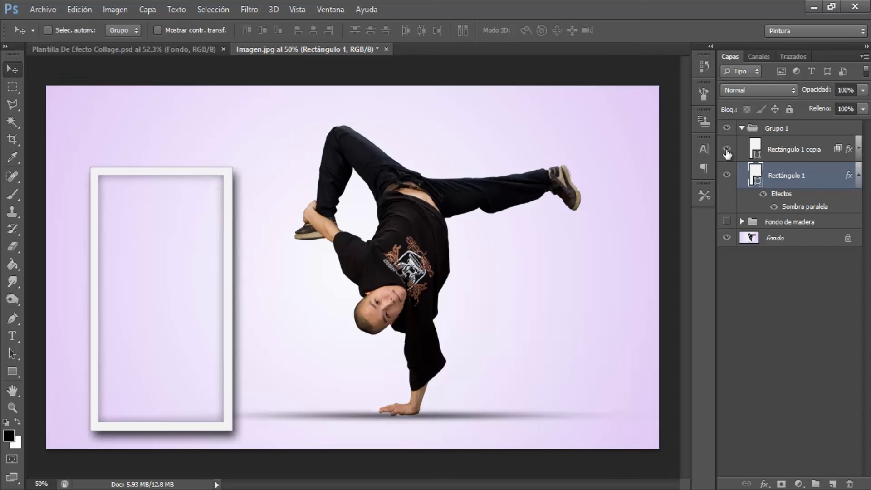
pyautogui.click(743, 130)
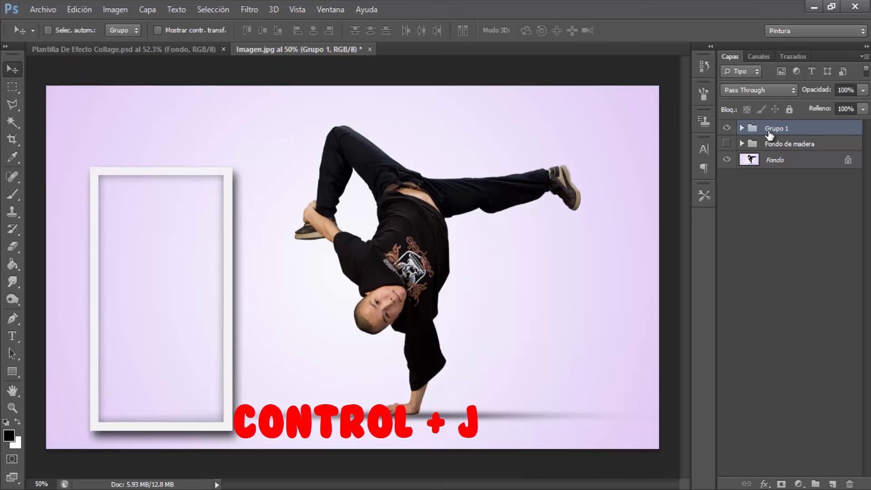
# Duplicate the frame group, show the Fondo de madera background, and set a copy right of the first frame
pyautogui.hotkey('ctrl', 'j')
pyautogui.hotkey('ctrl', 'j')
pyautogui.hotkey('ctrl', 'j')
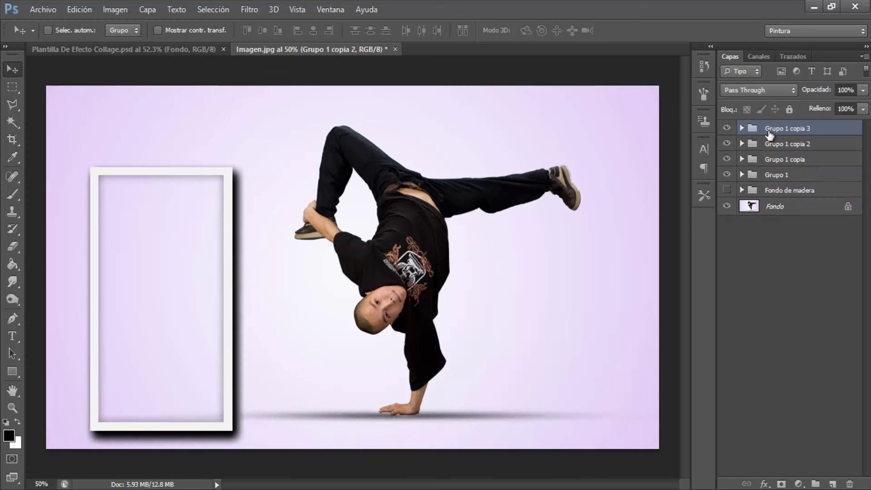
pyautogui.hotkey('ctrl', 'j')
pyautogui.hotkey('ctrl', 'j')
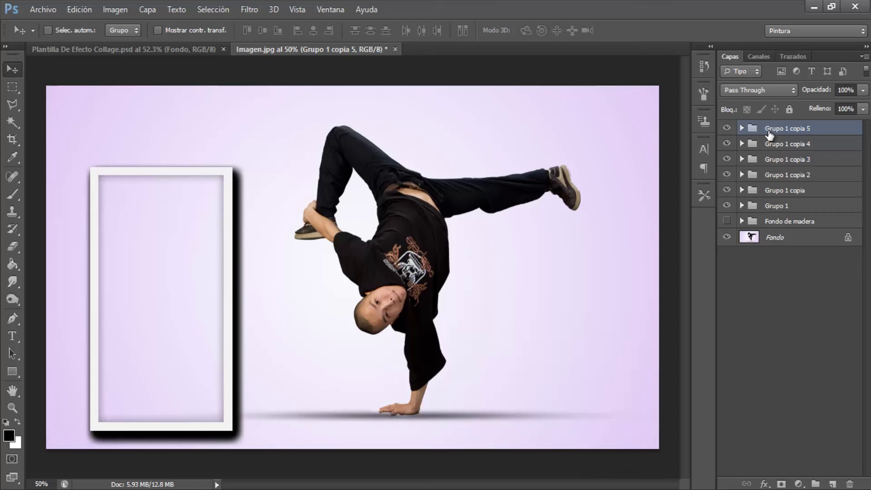
pyautogui.click(728, 221)
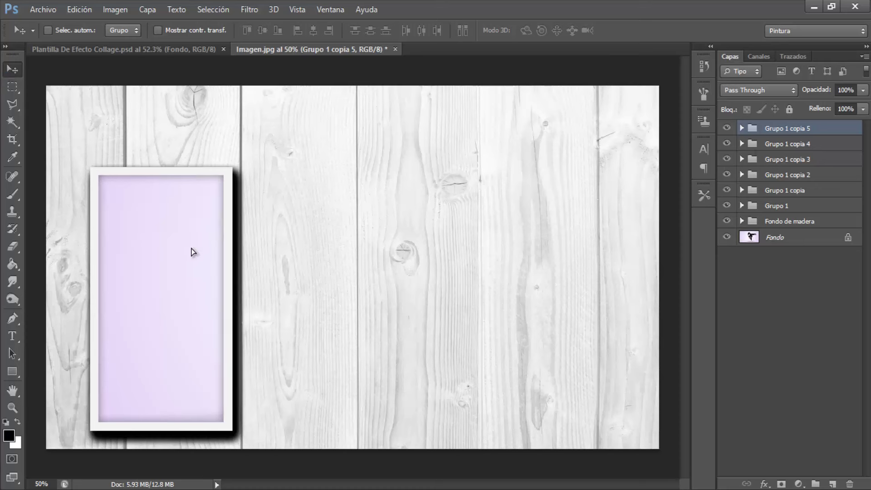
pyautogui.moveTo(191, 252); pyautogui.dragTo(324, 240)
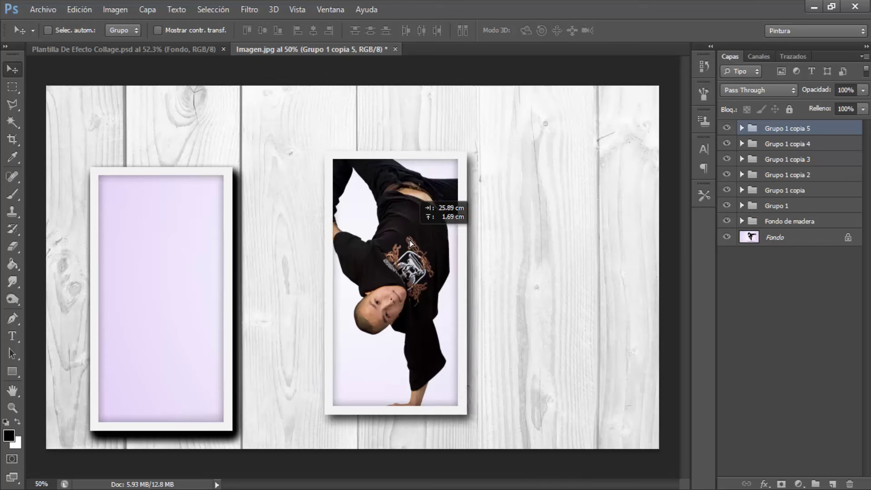
pyautogui.moveTo(391, 237); pyautogui.dragTo(410, 262)
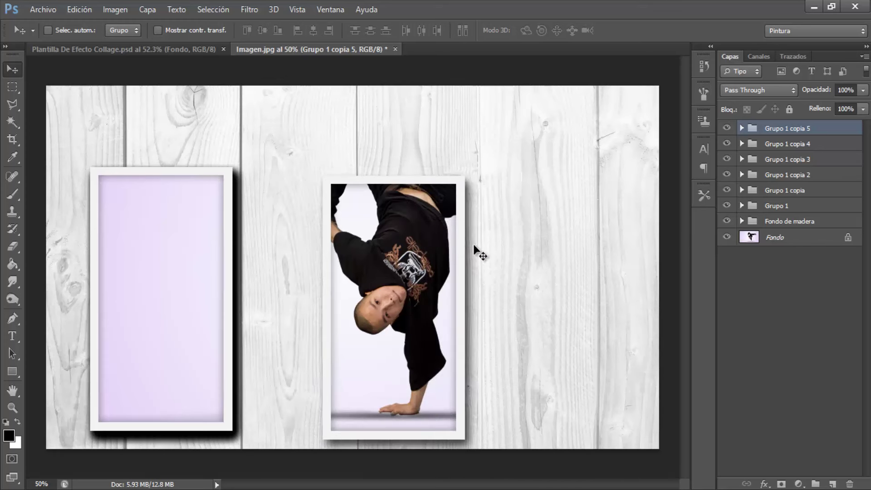
# Move Grupo 1 copia 4 to the right side and rotate it about 34 degrees
pyautogui.click(784, 146)
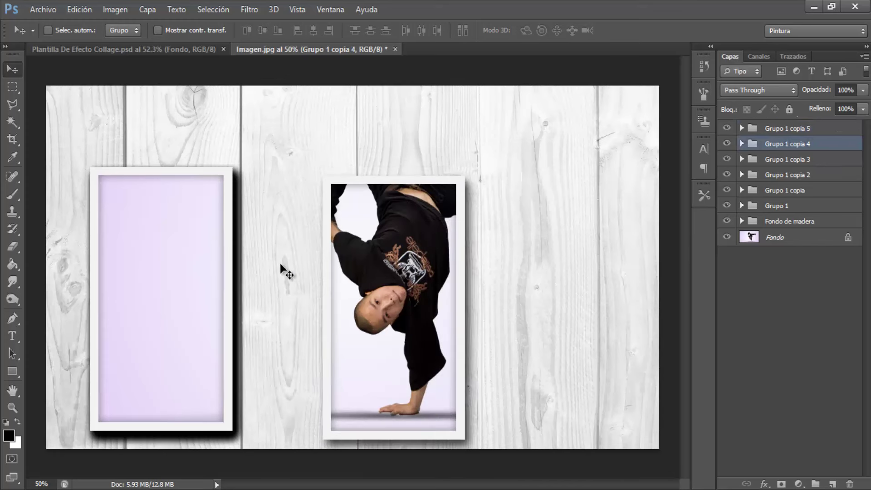
pyautogui.moveTo(184, 266)
pyautogui.mouseDown()
pyautogui.moveTo(476, 195)
pyautogui.moveTo(547, 191)
pyautogui.mouseUp()
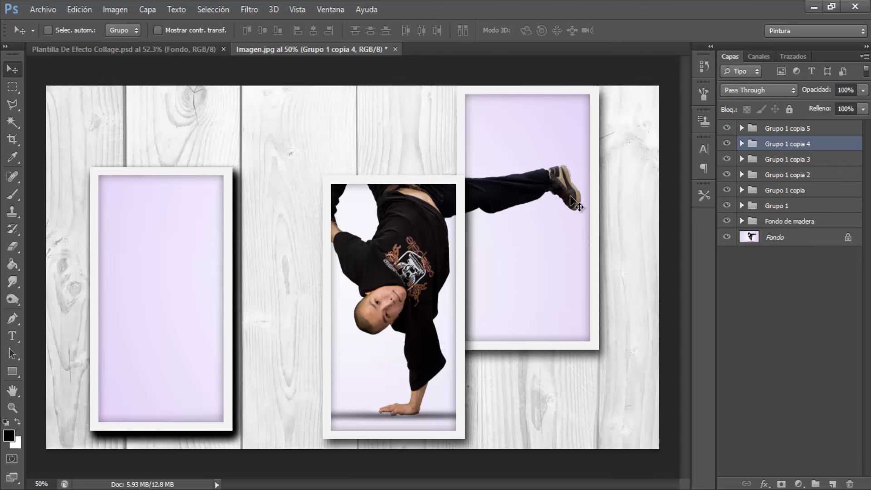
pyautogui.hotkey('ctrl', 't')
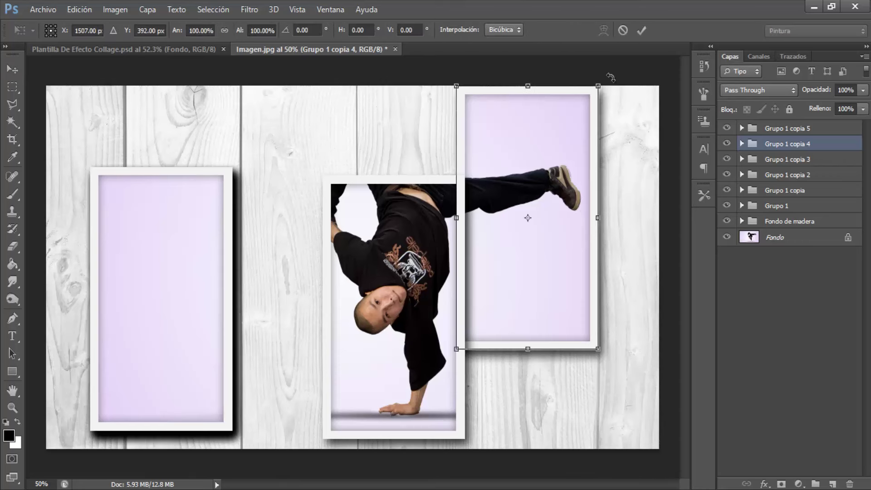
pyautogui.moveTo(619, 96)
pyautogui.mouseDown()
pyautogui.moveTo(583, 180)
pyautogui.moveTo(553, 179)
pyautogui.mouseUp()
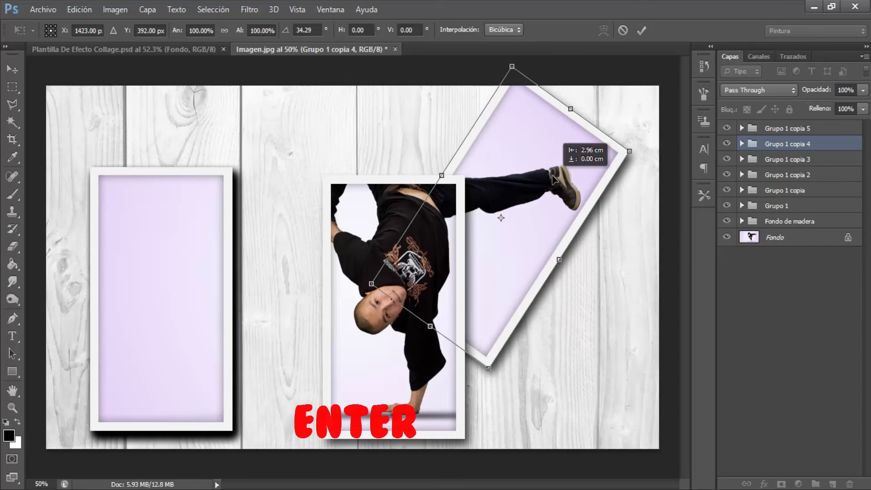
pyautogui.press('Return')
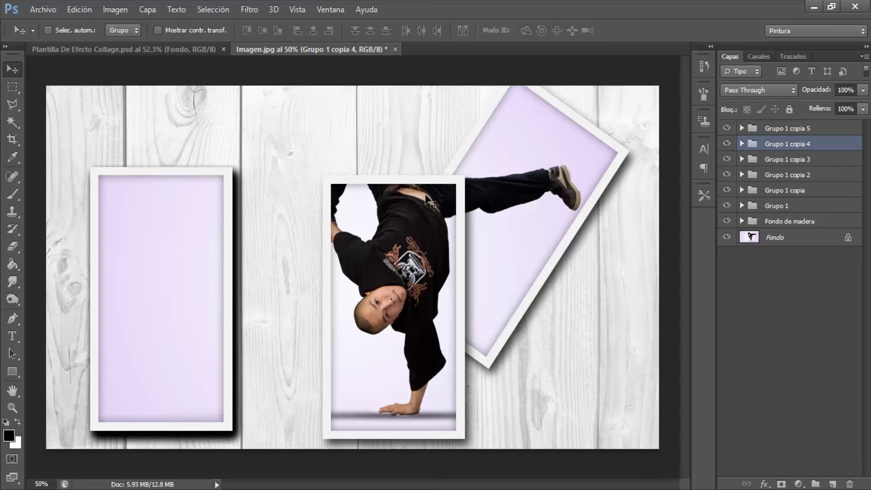
# Move Grupo 1 copia 3 toward the top centre and tilt it at an angle
pyautogui.click(787, 159)
pyautogui.moveTo(239, 267); pyautogui.dragTo(431, 170)
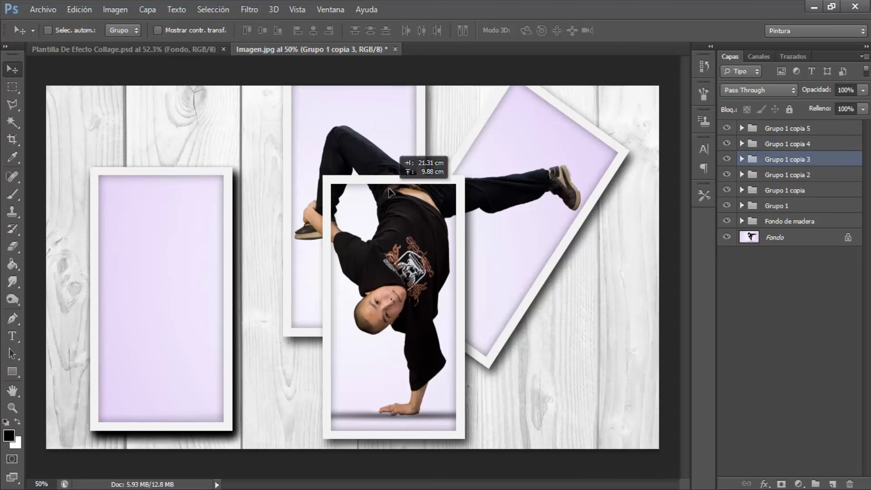
pyautogui.hotkey('ctrl', 't')
pyautogui.moveTo(433, 68)
pyautogui.mouseDown()
pyautogui.moveTo(408, 129)
pyautogui.moveTo(418, 118)
pyautogui.mouseUp()
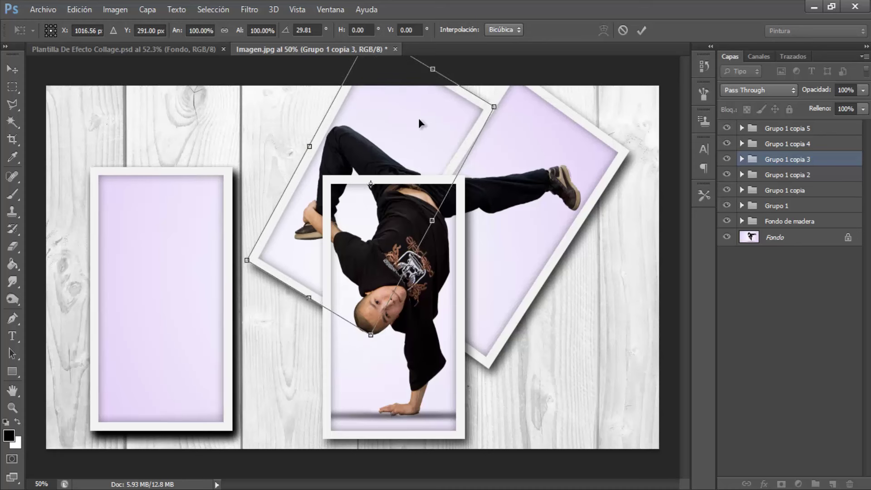
pyautogui.moveTo(481, 295); pyautogui.dragTo(544, 251)
pyautogui.click(641, 31)
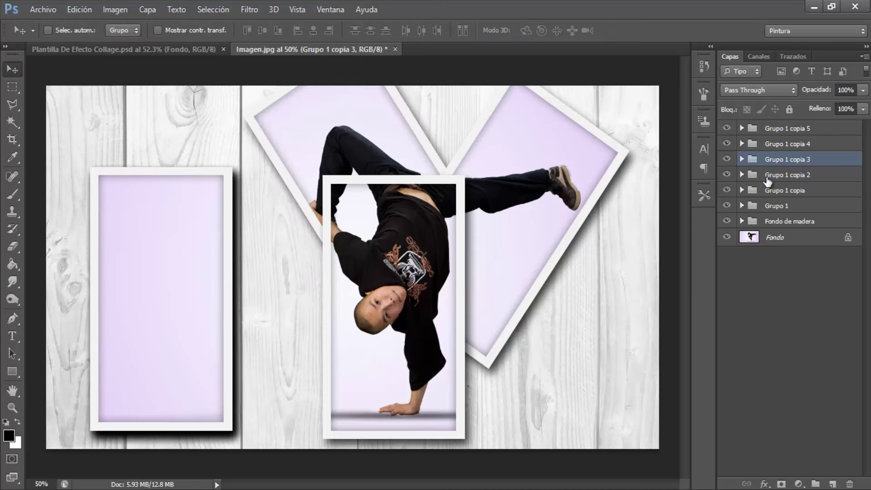
# Reposition Grupo 1 copia 2 toward the centre of the canvas
pyautogui.click(787, 175)
pyautogui.hotkey('ctrl', 't')
pyautogui.moveTo(217, 244); pyautogui.dragTo(350, 261)
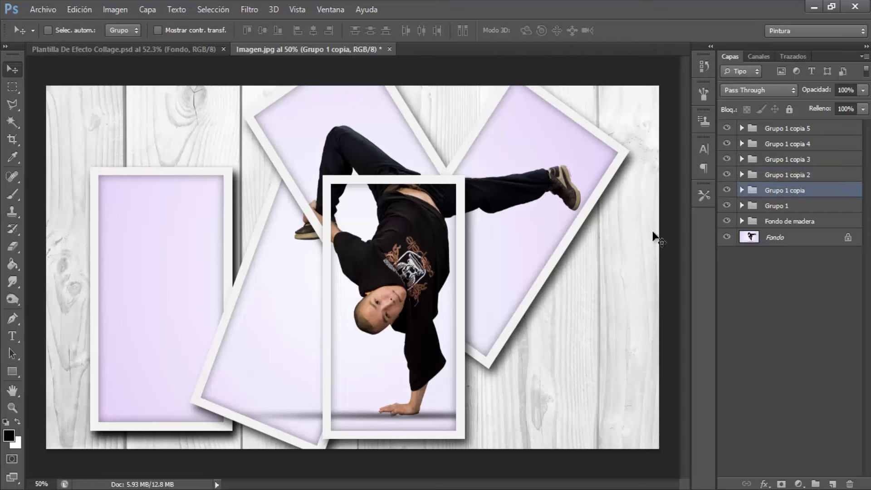
# Lay Grupo 1 copia horizontally in the lower right and move Grupo 1 over to the right side
pyautogui.moveTo(471, 327); pyautogui.dragTo(508, 325)
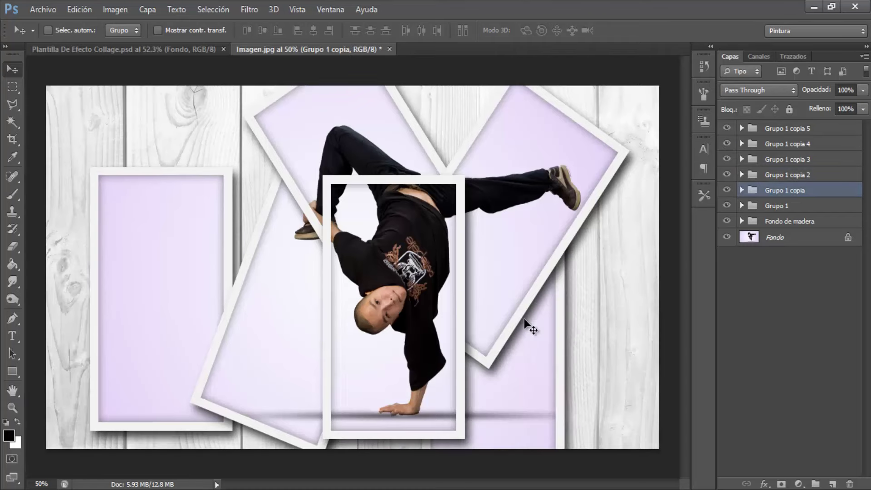
pyautogui.hotkey('ctrl', 't')
pyautogui.moveTo(607, 248); pyautogui.dragTo(622, 414)
pyautogui.moveTo(559, 369); pyautogui.dragTo(569, 376)
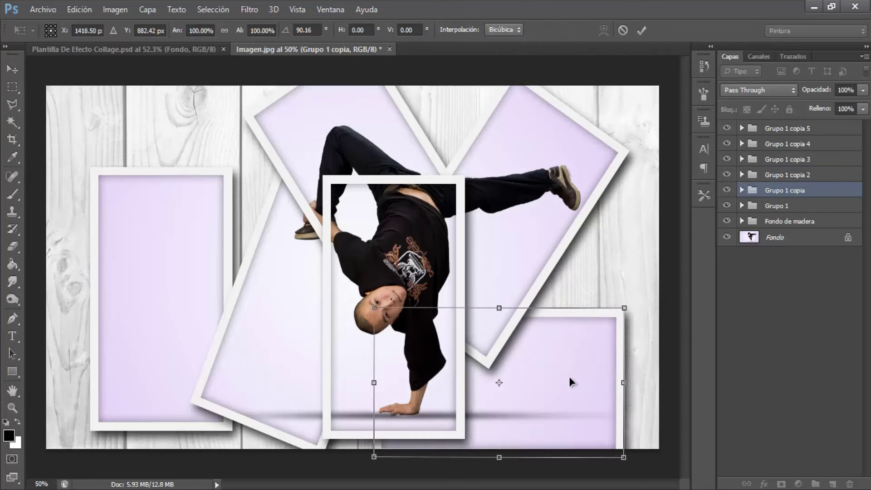
pyautogui.click(641, 29)
pyautogui.keyDown('ctrl'); pyautogui.click(261, 253); pyautogui.keyUp('ctrl')
pyautogui.moveTo(261, 253); pyautogui.dragTo(579, 181)
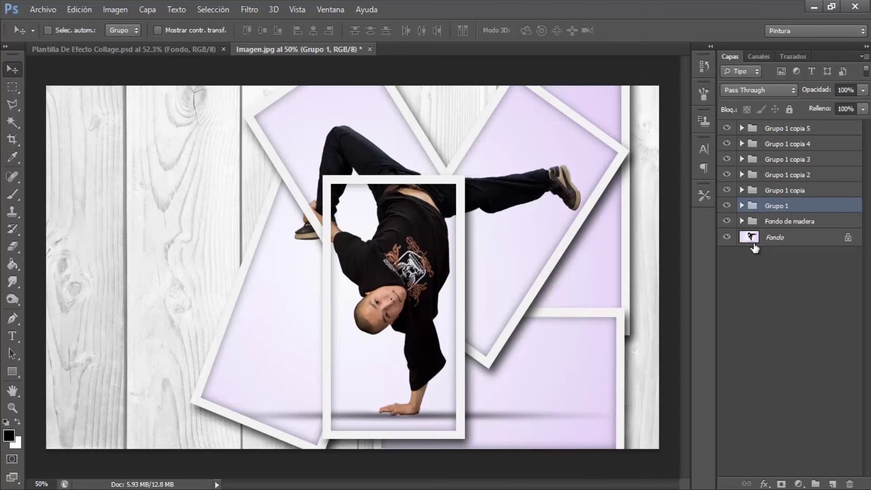
# Delete the breakdancer Fondo layer and place the fhdy face photo
pyautogui.click(789, 245)
pyautogui.rightClick(788, 241)
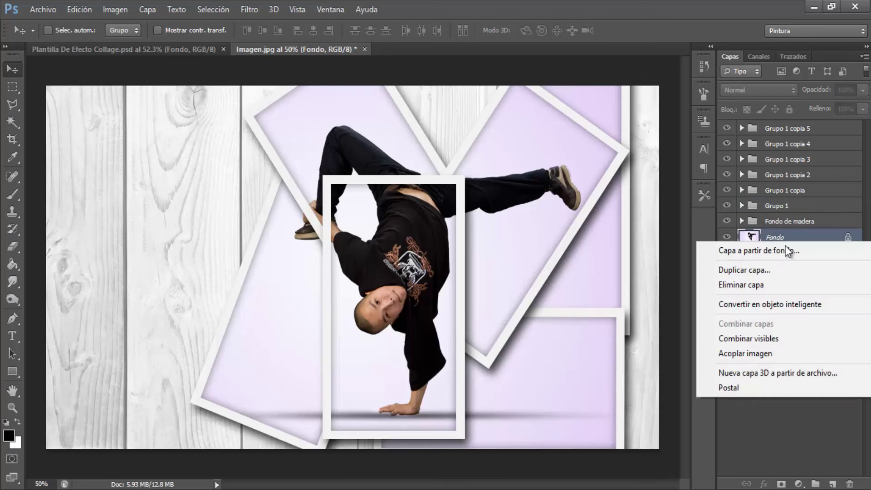
pyautogui.click(736, 285)
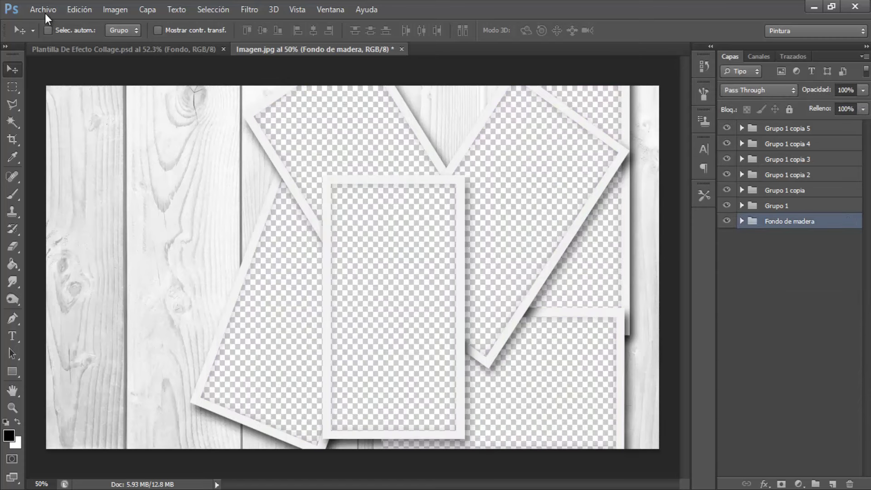
pyautogui.click(45, 12)
pyautogui.click(61, 227)
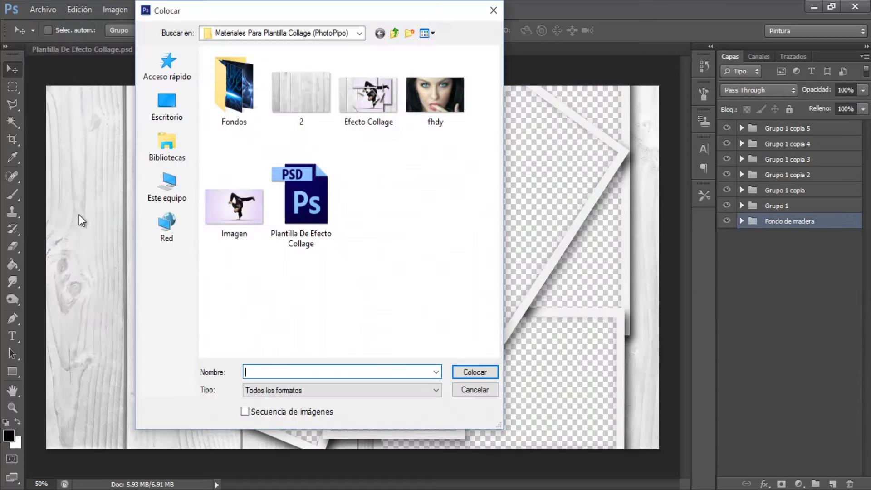
pyautogui.doubleClick(426, 101)
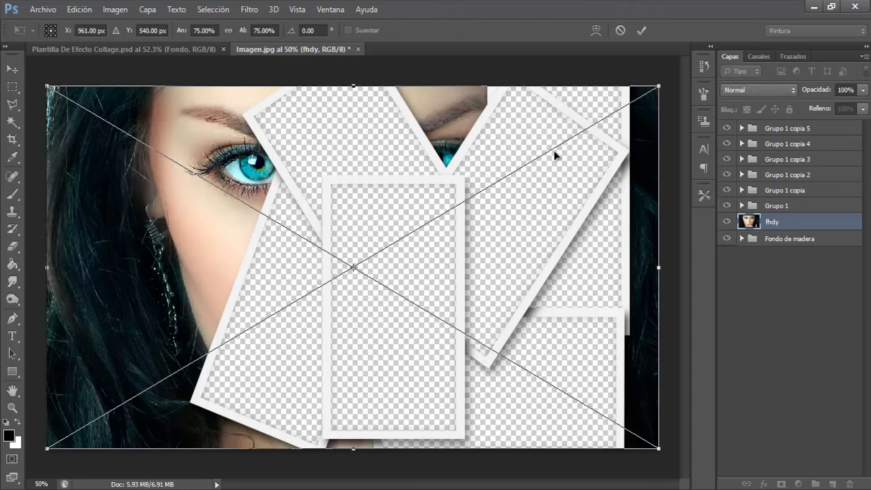
pyautogui.click(641, 30)
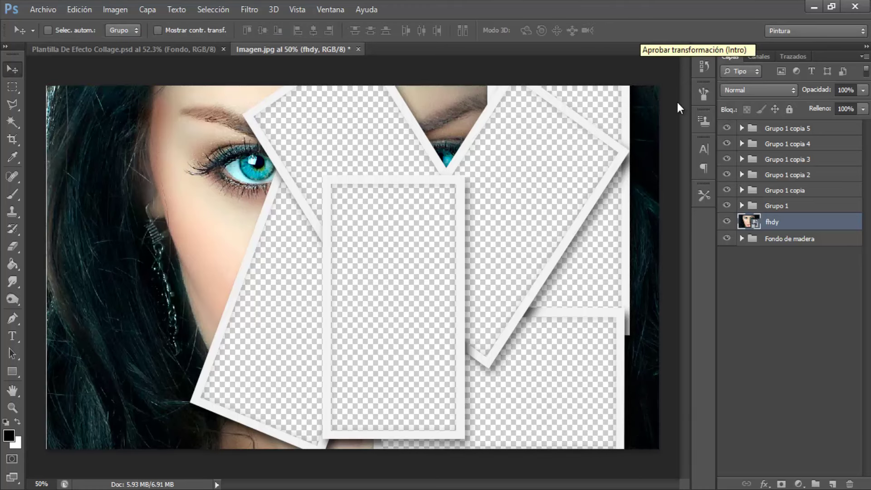
# Move the face photo below Fondo de madera, make it the background, and swap frame visibility
pyautogui.moveTo(793, 222); pyautogui.dragTo(790, 247)
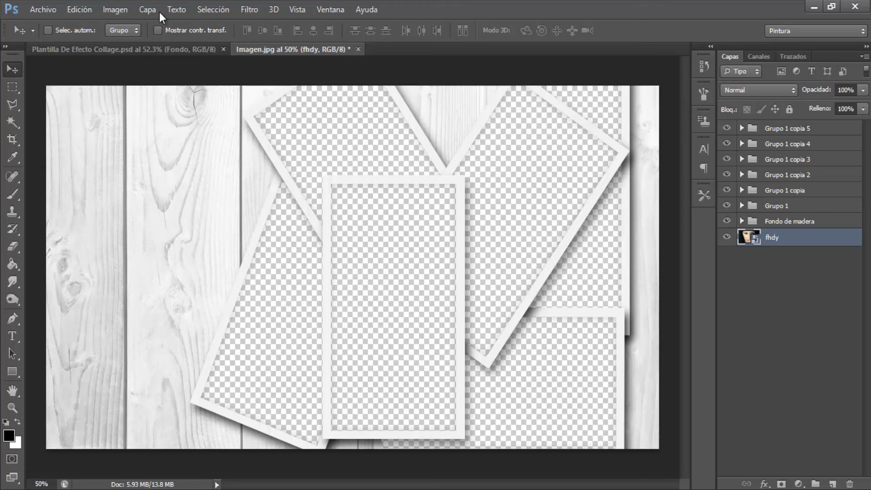
pyautogui.click(156, 10)
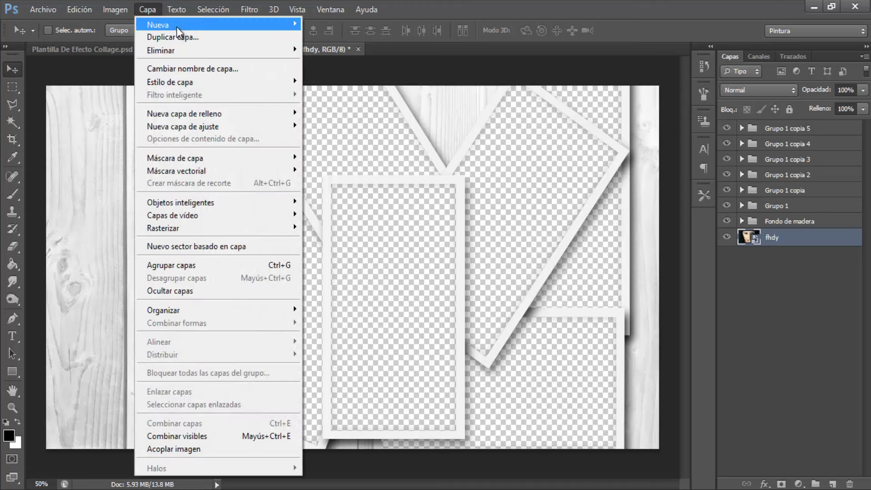
pyautogui.moveTo(158, 24)
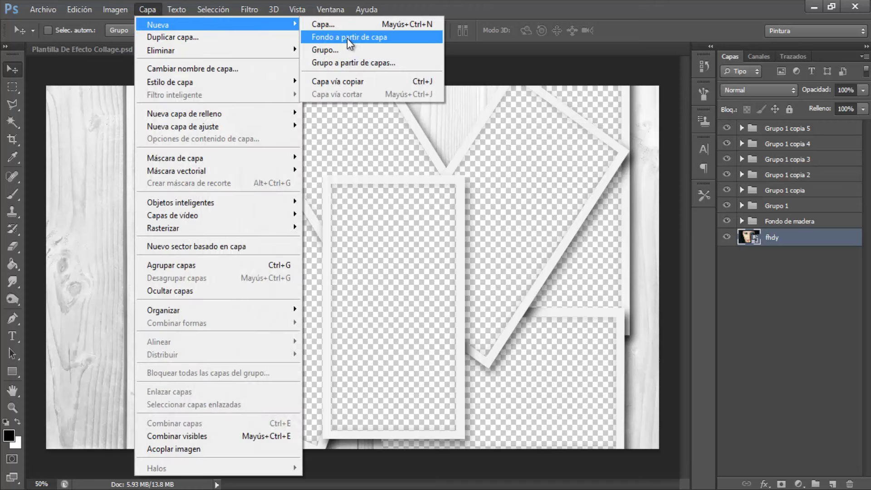
pyautogui.click(352, 39)
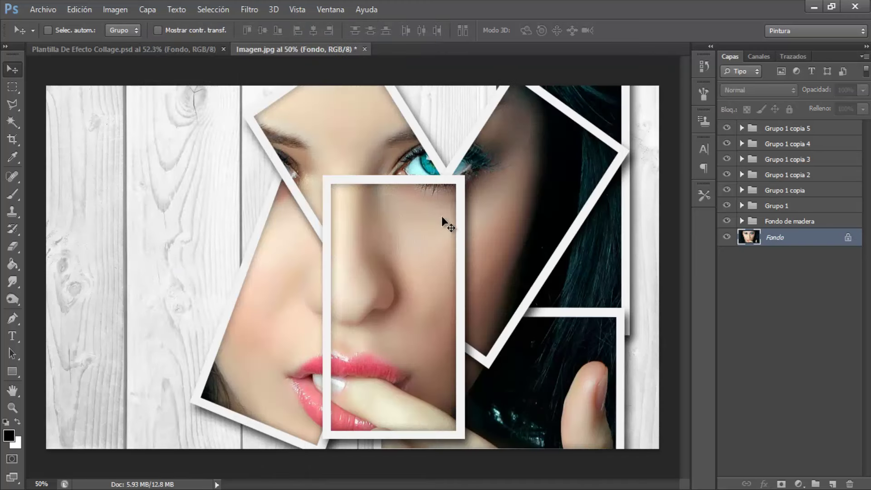
pyautogui.click(726, 190)
pyautogui.click(727, 206)
# Show the Grupo 1 frame again and reposition it near the top
pyautogui.click(726, 206)
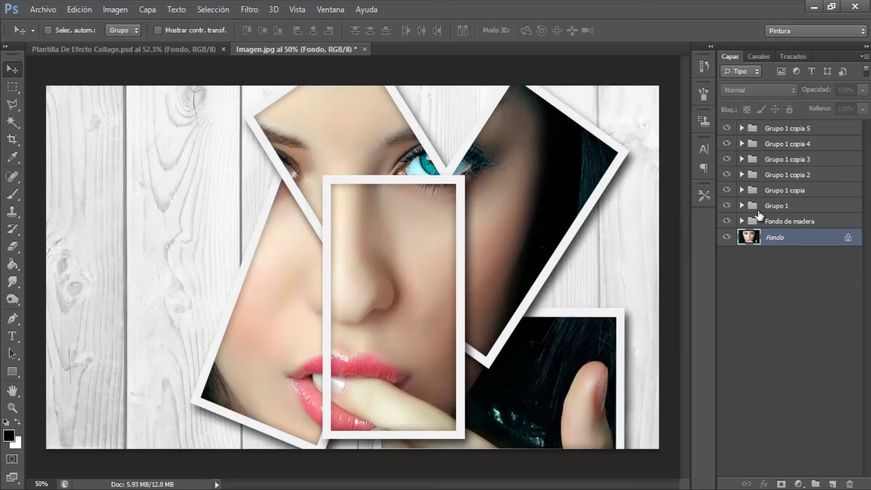
pyautogui.click(754, 207)
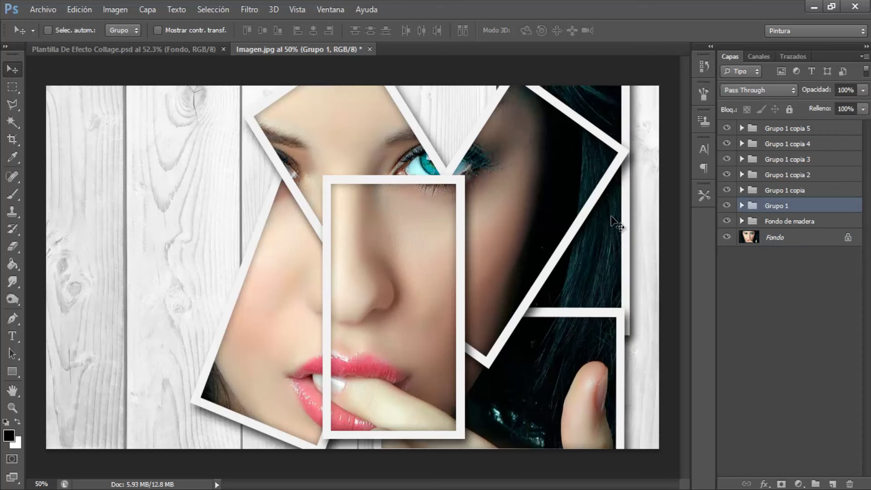
pyautogui.moveTo(614, 217); pyautogui.dragTo(485, 208)
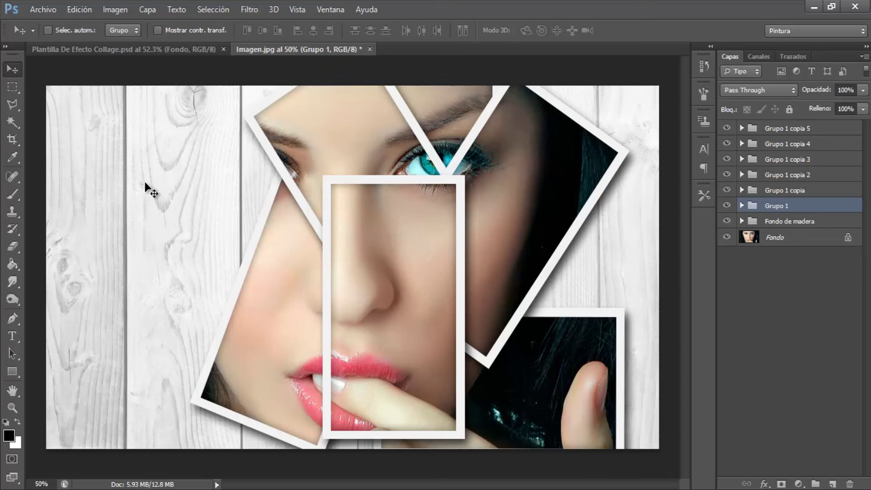
# Hide the wood texture layer 2 inside the Fondo de madera group
pyautogui.click(741, 221)
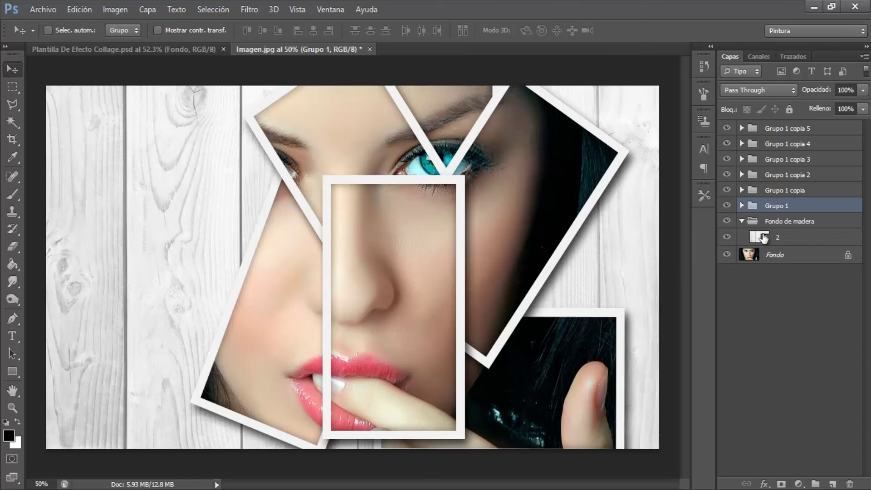
pyautogui.click(792, 241)
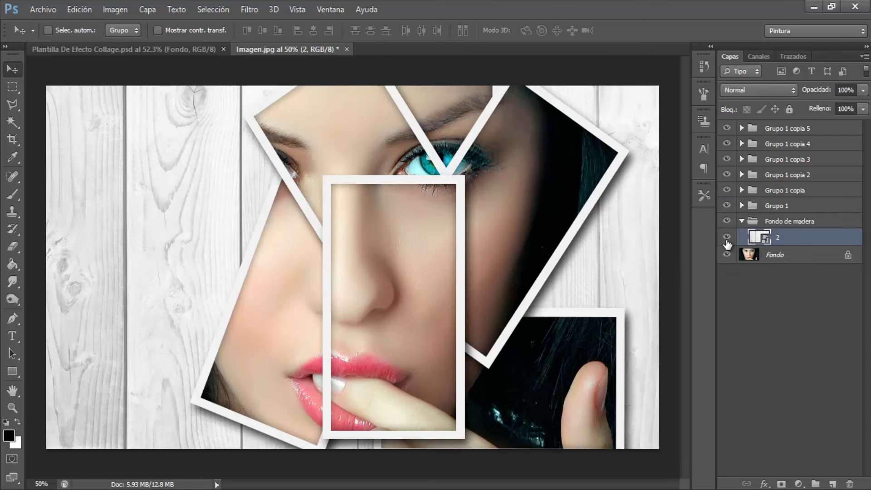
pyautogui.click(727, 238)
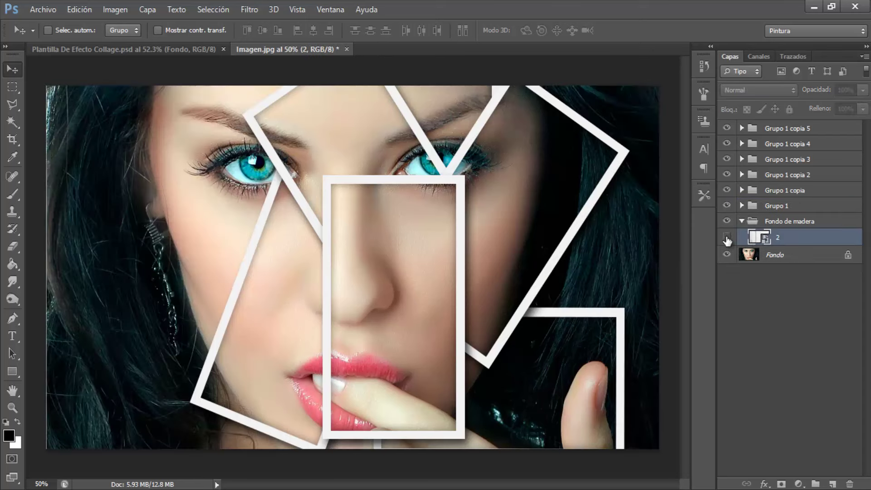
# Place background image 1 from the Fondos folder, stretched to cover the canvas
pyautogui.click(45, 7)
pyautogui.click(43, 229)
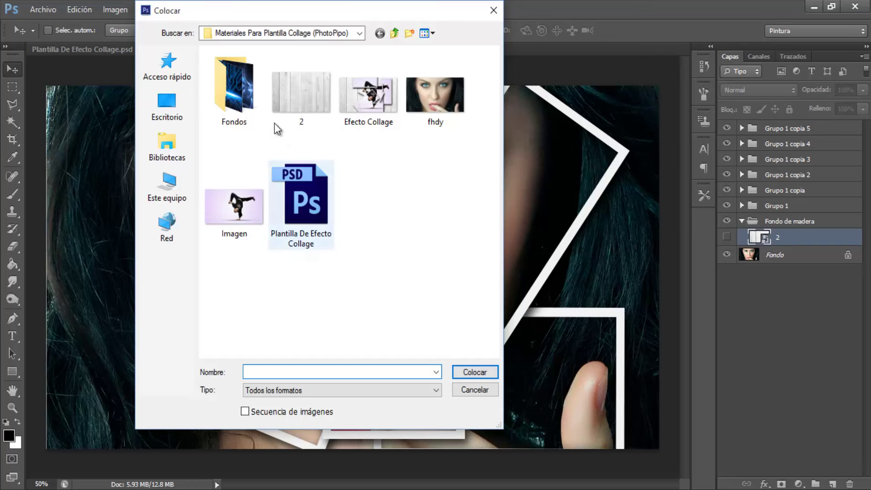
pyautogui.doubleClick(236, 93)
pyautogui.click(301, 204)
pyautogui.doubleClick(308, 102)
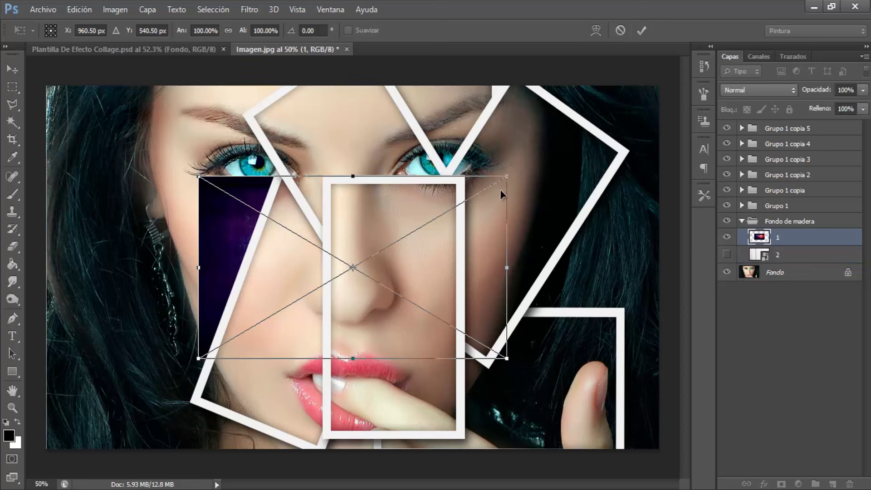
pyautogui.moveTo(507, 177); pyautogui.dragTo(659, 86)
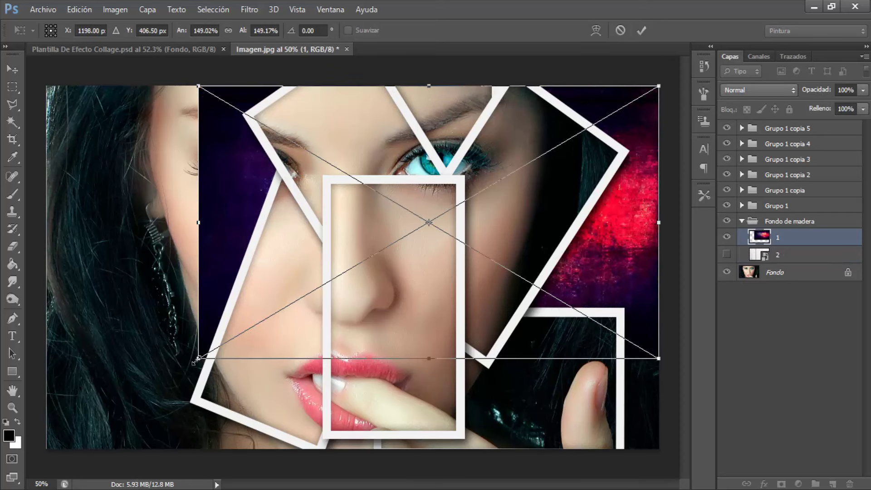
pyautogui.moveTo(198, 358)
pyautogui.mouseDown()
pyautogui.moveTo(105, 398)
pyautogui.moveTo(45, 448)
pyautogui.mouseUp()
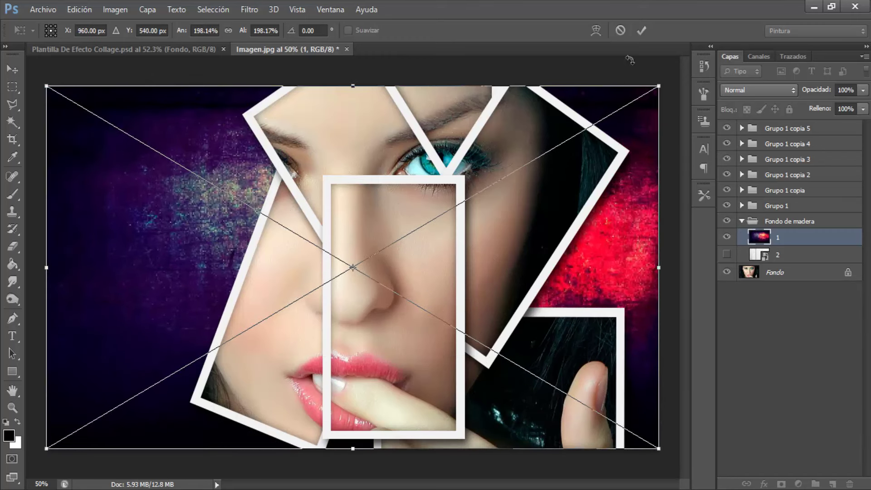
pyautogui.click(641, 30)
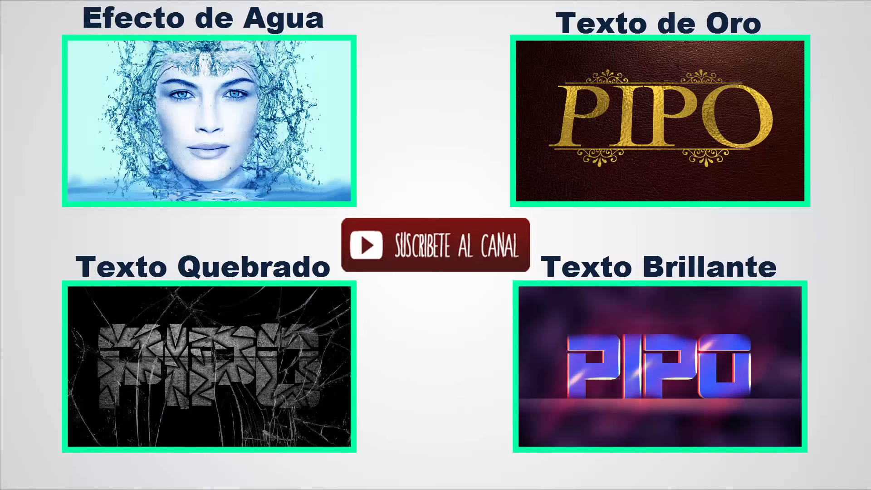